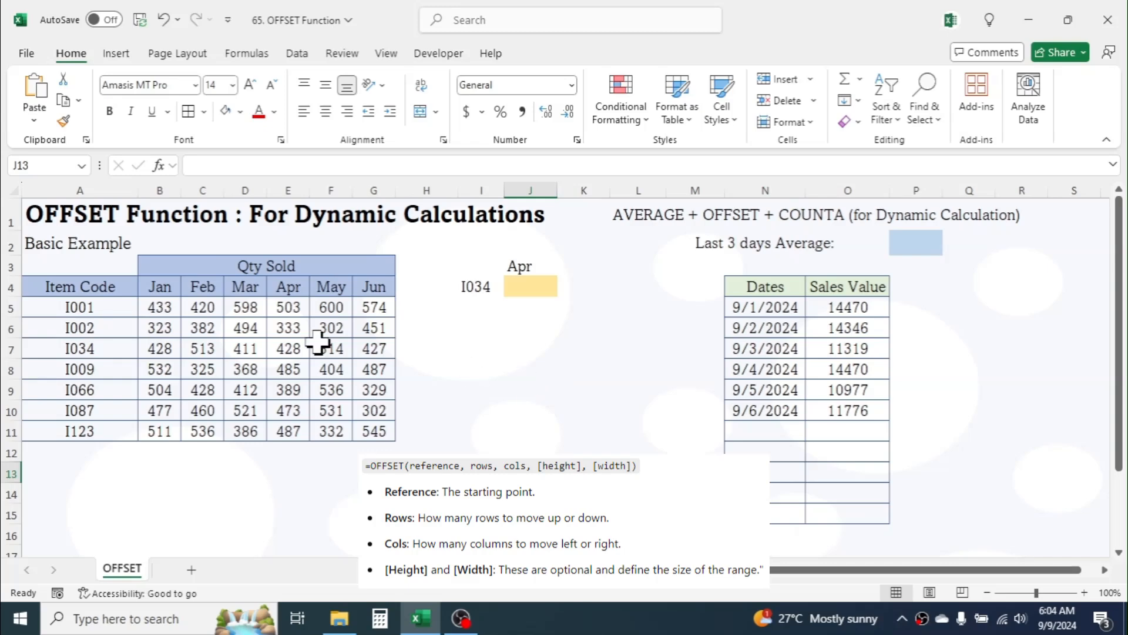
# - Enter =OFFSET(A4,3,4) in cell J4 to return the April quantity for item I034
pyautogui.moveTo(75, 271); pyautogui.dragTo(324, 452)
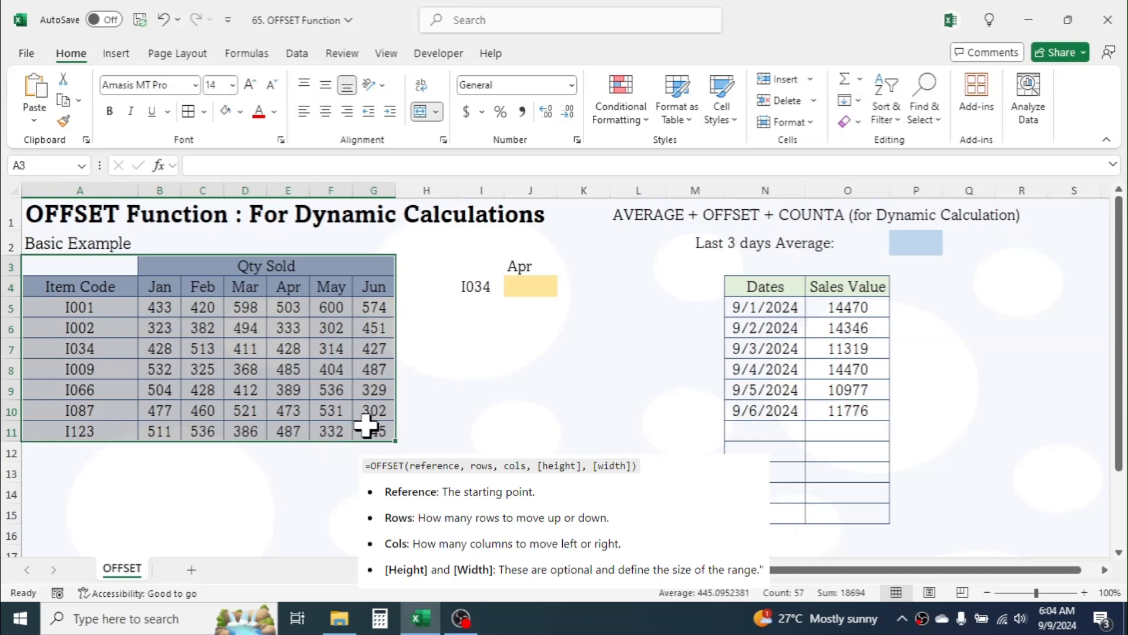
pyautogui.click(532, 286)
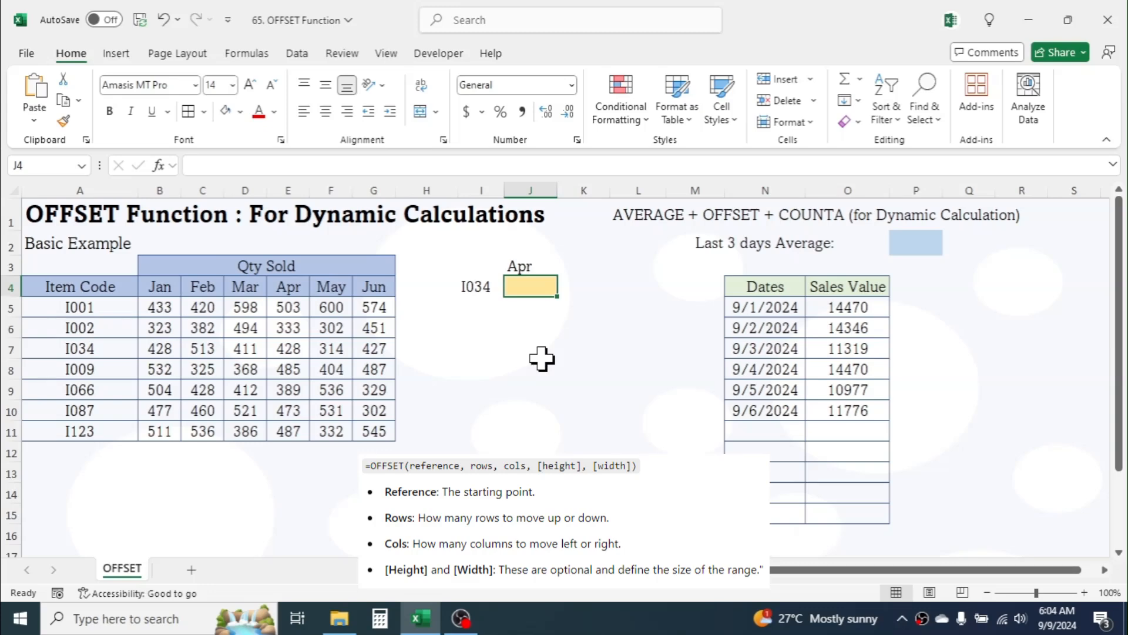
pyautogui.write('=OFFS')
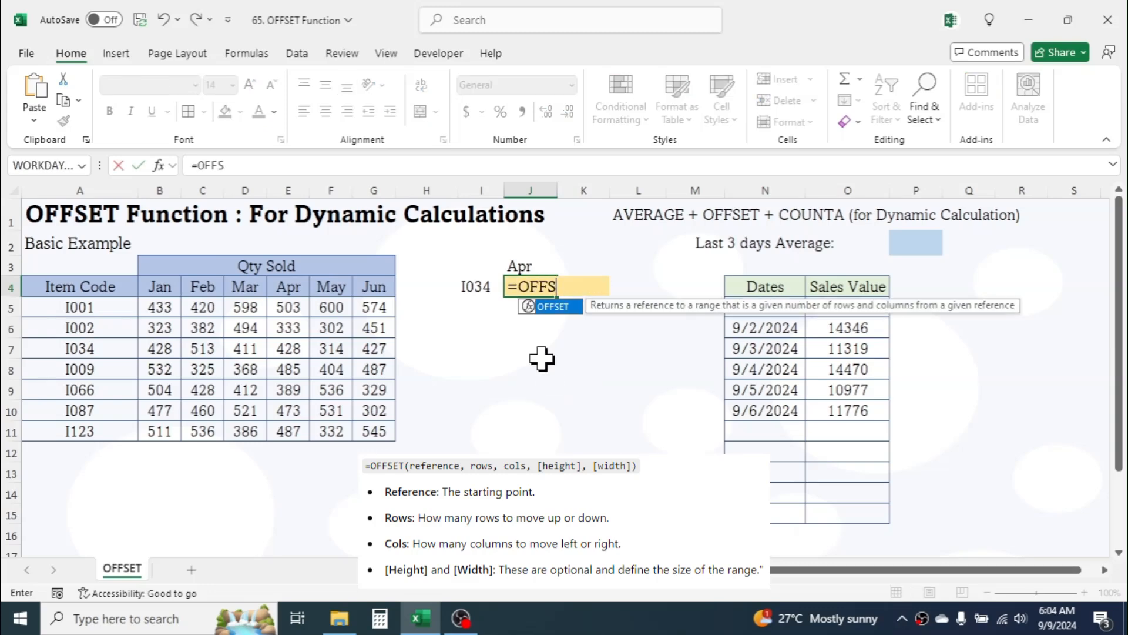
pyautogui.write('ET(')
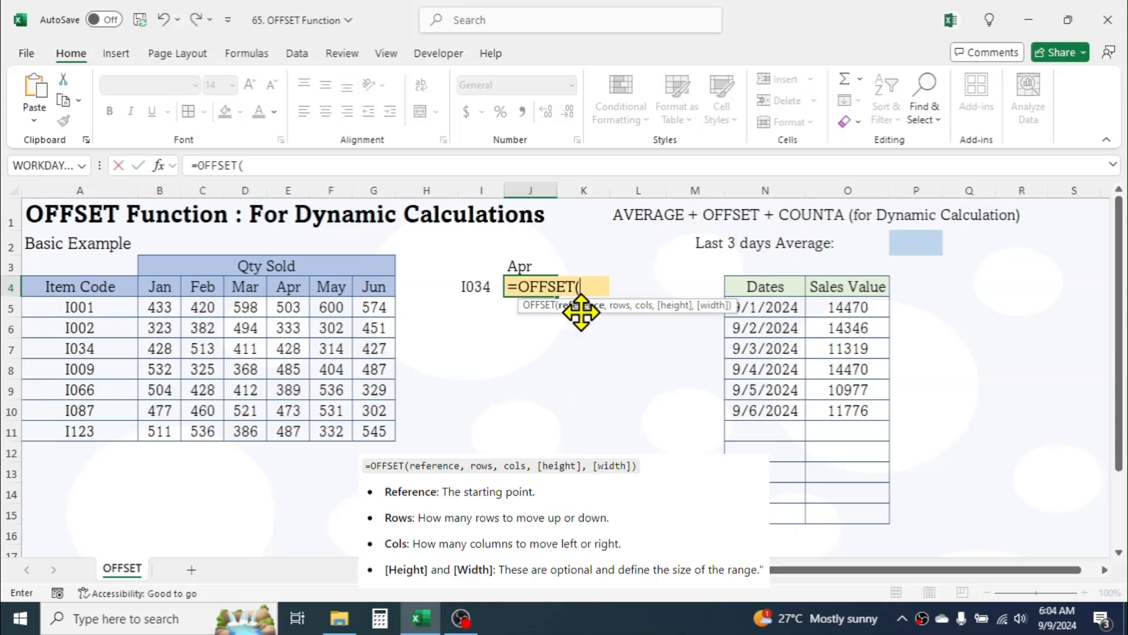
pyautogui.click(77, 288)
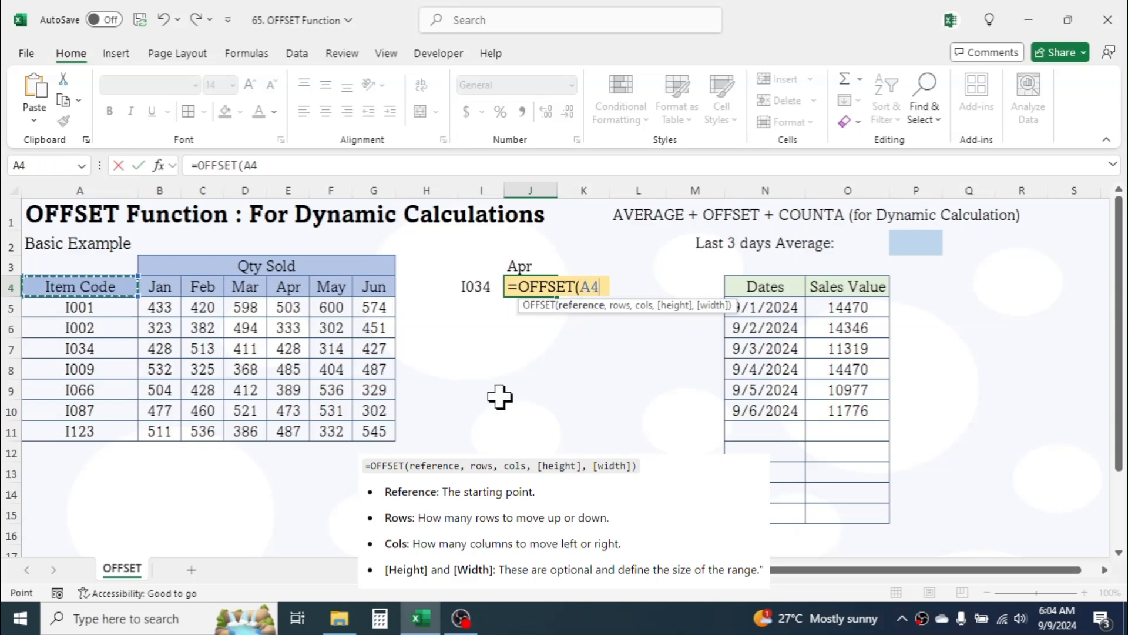
pyautogui.write(',')
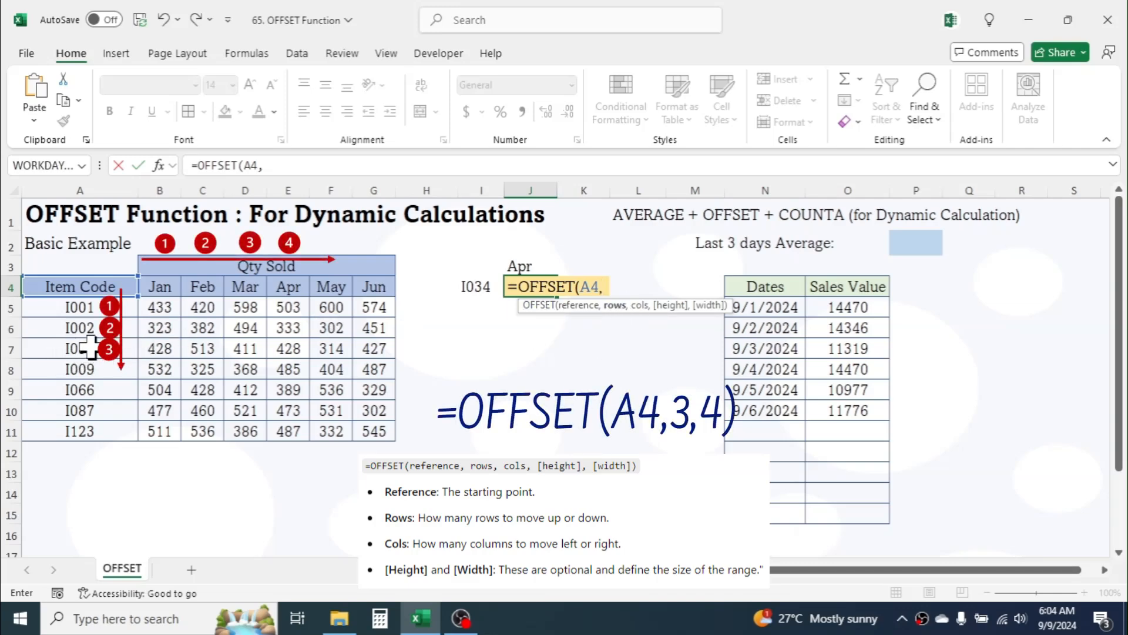
pyautogui.write('3,')
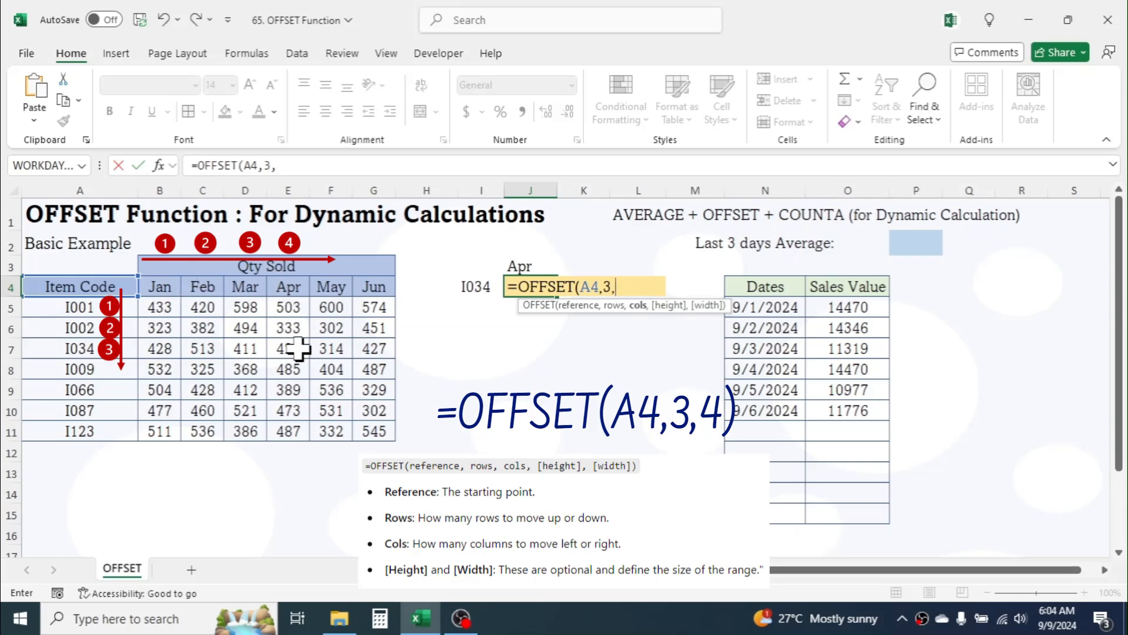
pyautogui.write('4')
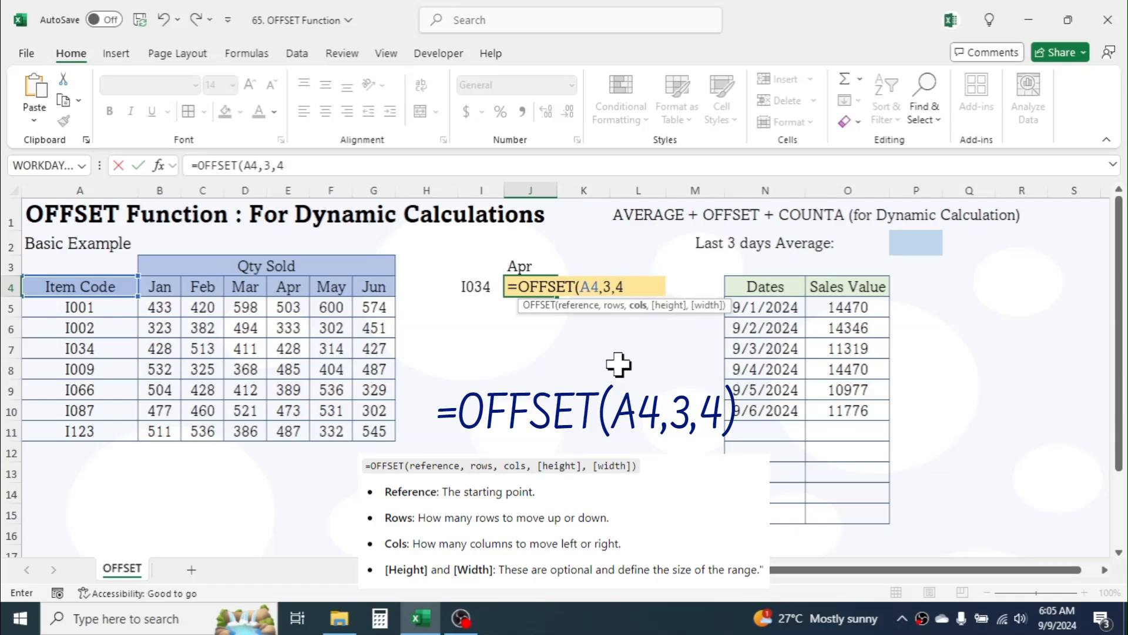
pyautogui.write(')')
pyautogui.press('Return')
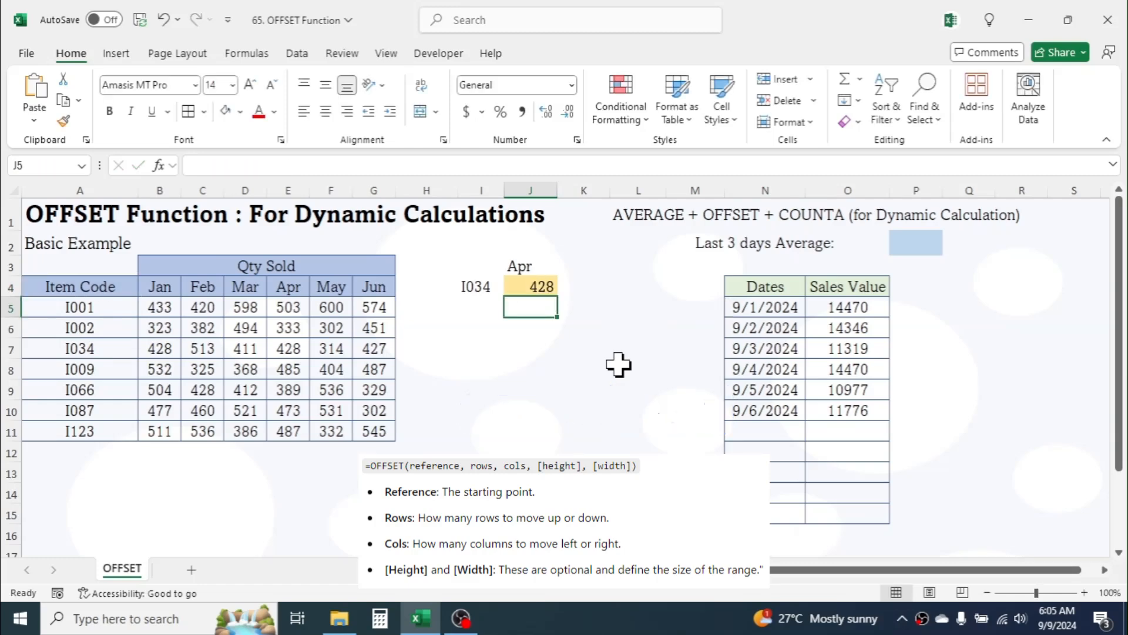
# - Fill cell E7, the April quantity of item I034, with orange
pyautogui.click(544, 287)
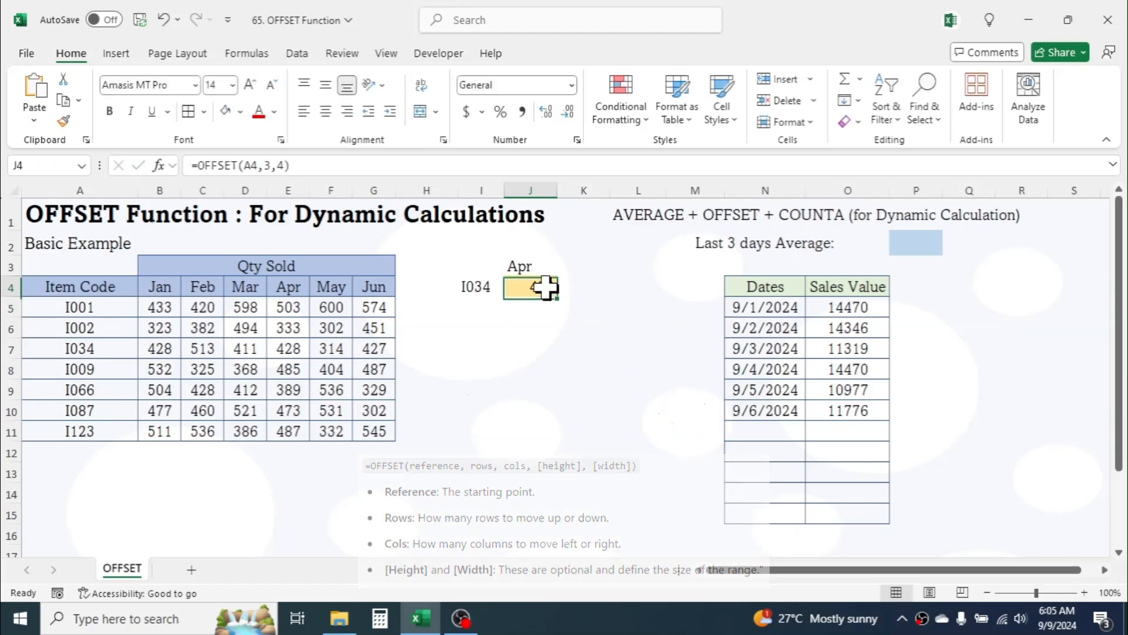
pyautogui.click(303, 348)
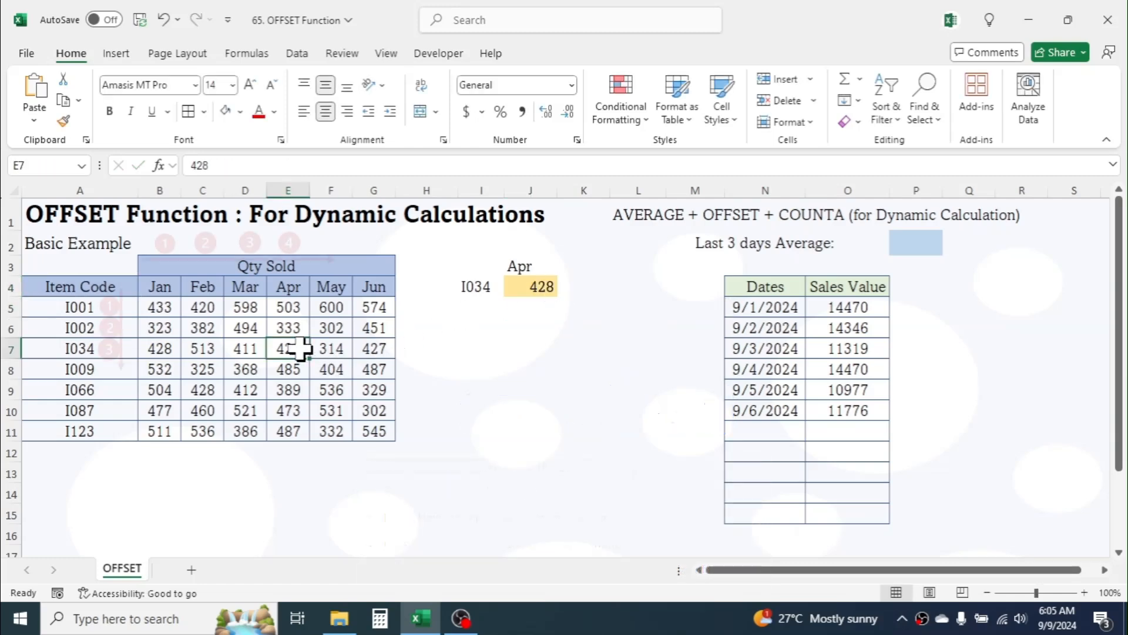
pyautogui.click(241, 112)
pyautogui.click(298, 235)
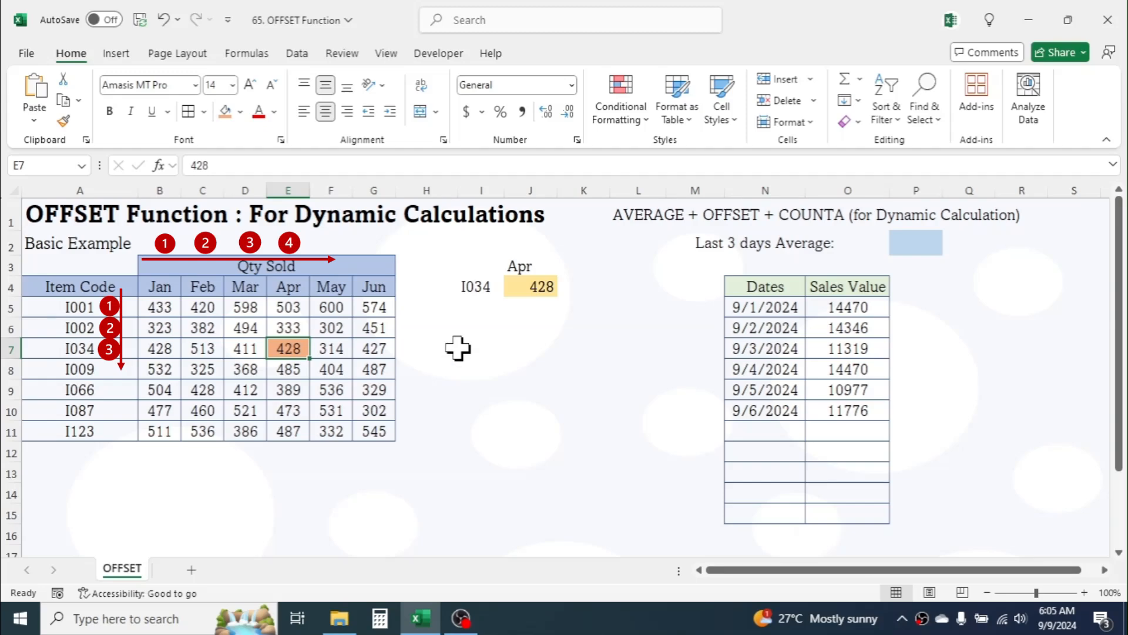
pyautogui.click(555, 337)
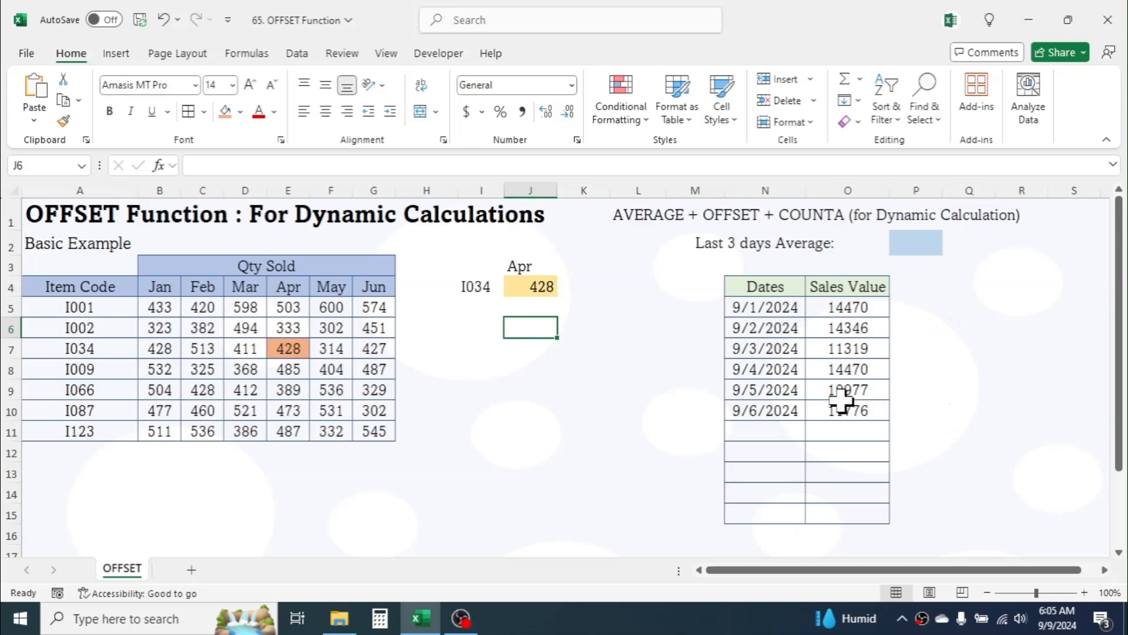
# - Examine which rows of the Dates and Sales Value columns form the last three days, including when row 11 is added
pyautogui.moveTo(764, 376); pyautogui.dragTo(767, 409)
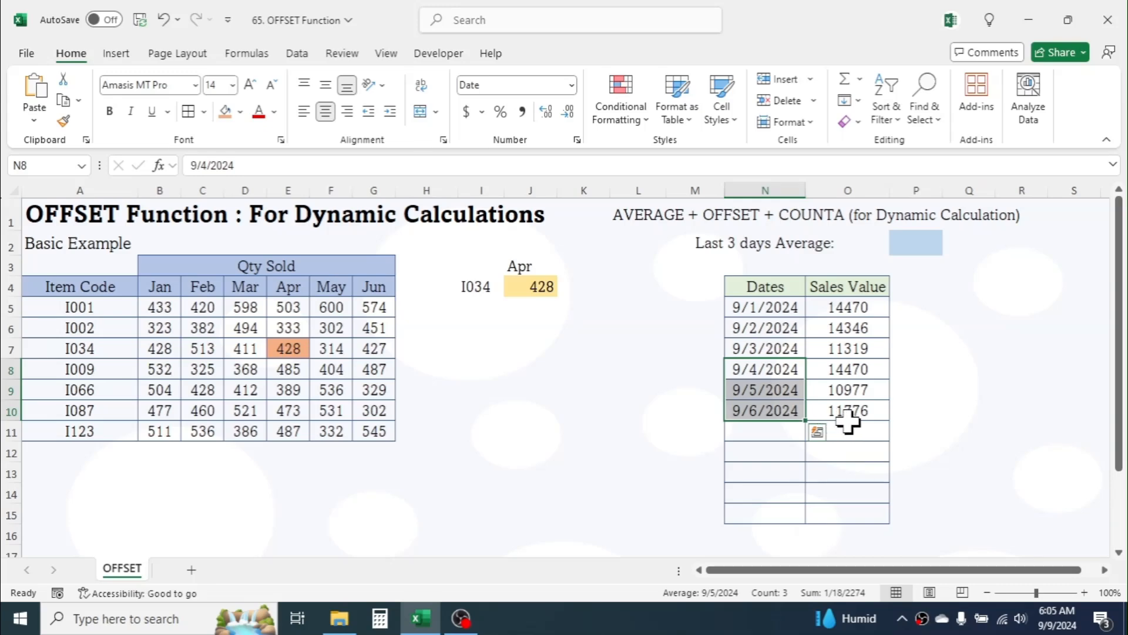
pyautogui.click(764, 431)
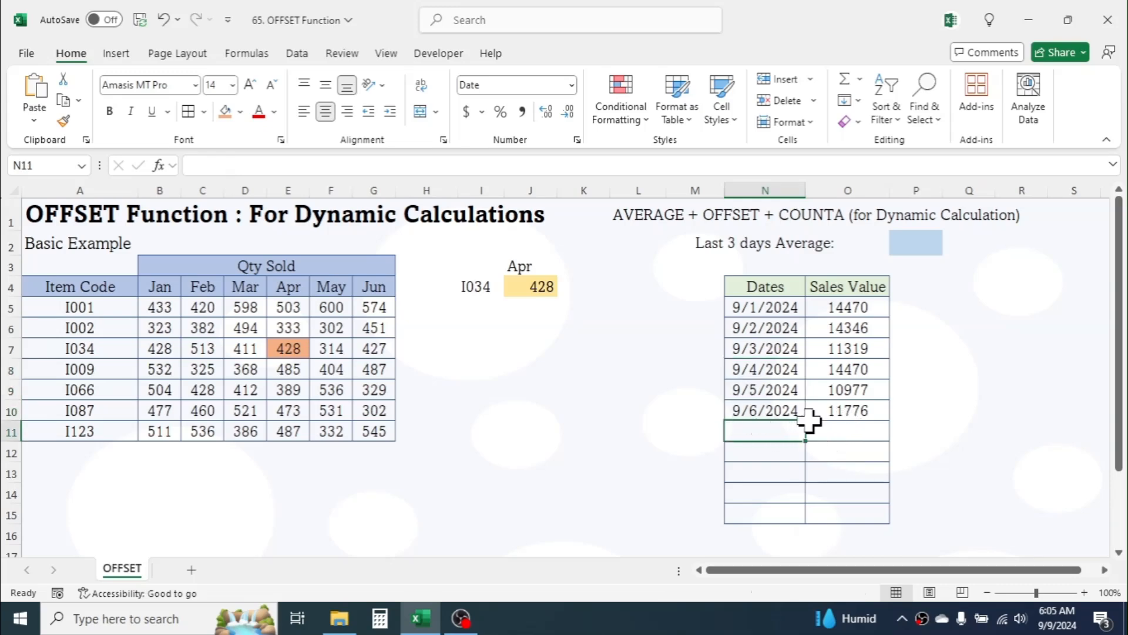
pyautogui.click(775, 397)
pyautogui.moveTo(774, 397)
pyautogui.mouseDown()
pyautogui.moveTo(770, 428)
pyautogui.moveTo(786, 435)
pyautogui.mouseUp()
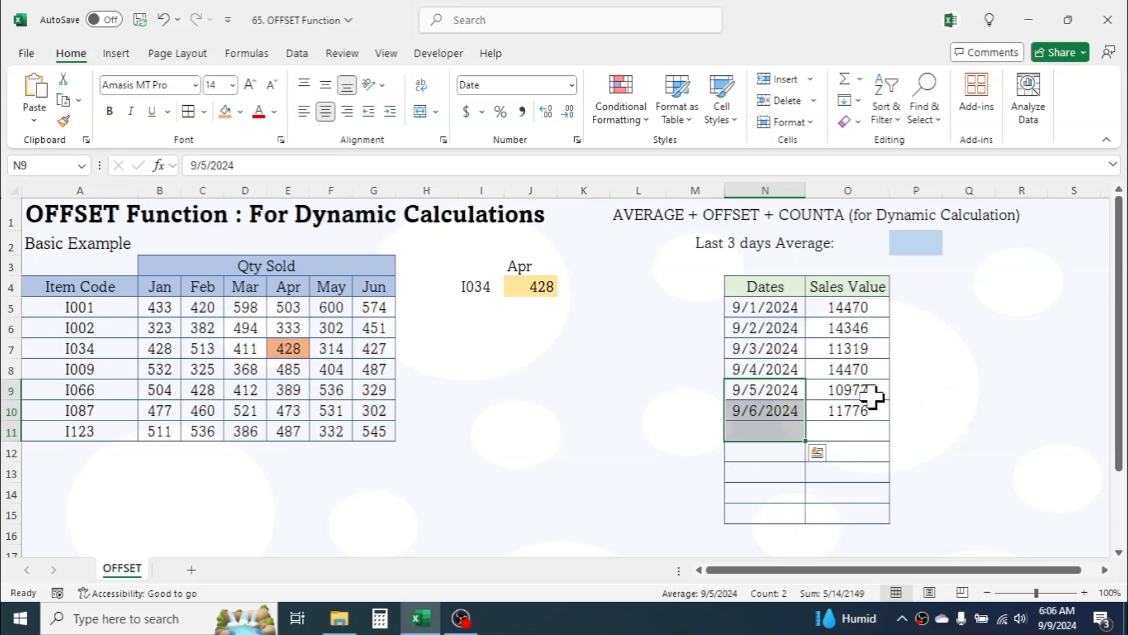
pyautogui.moveTo(864, 430); pyautogui.dragTo(866, 396)
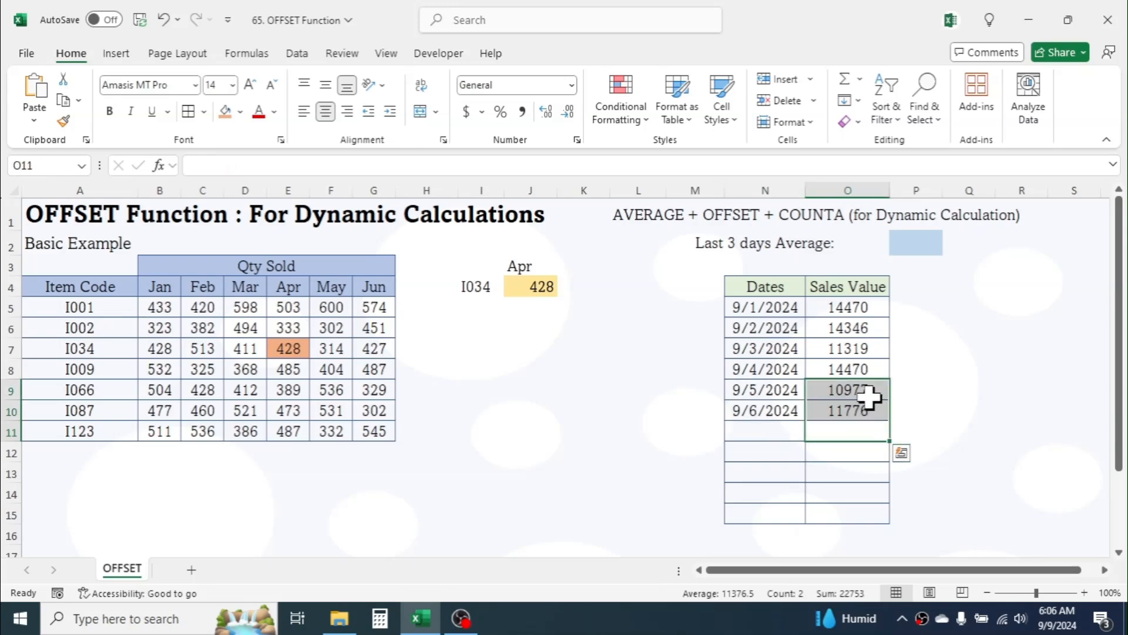
pyautogui.click(950, 368)
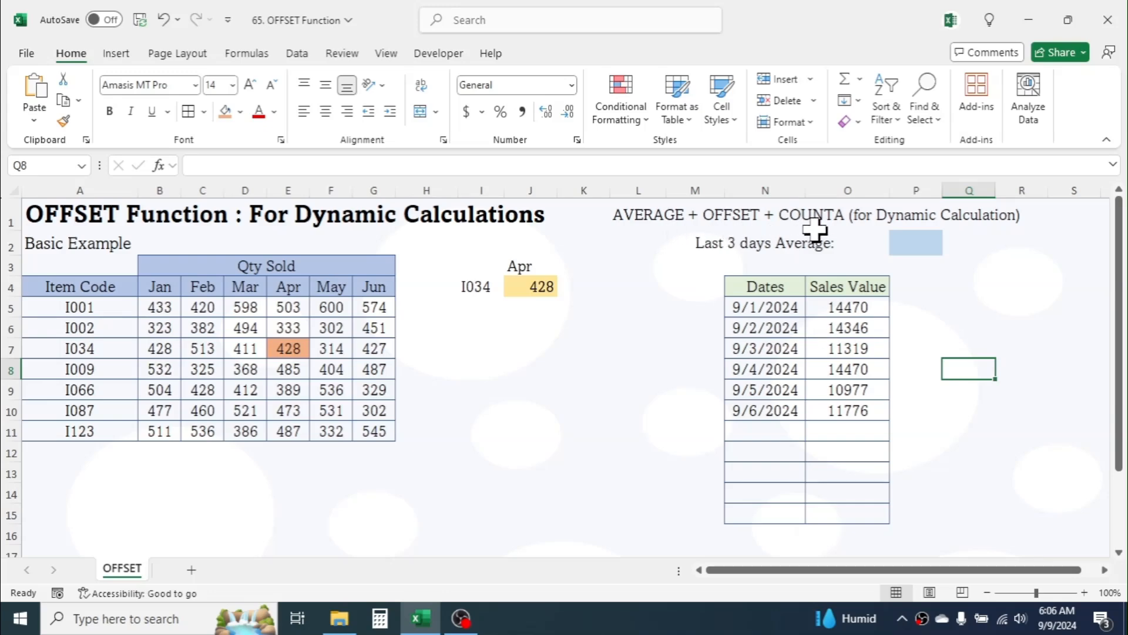
# - Start an AVERAGE formula with a nested OFFSET in cell P2, using the Sales Value header O4 as the reference
pyautogui.click(925, 243)
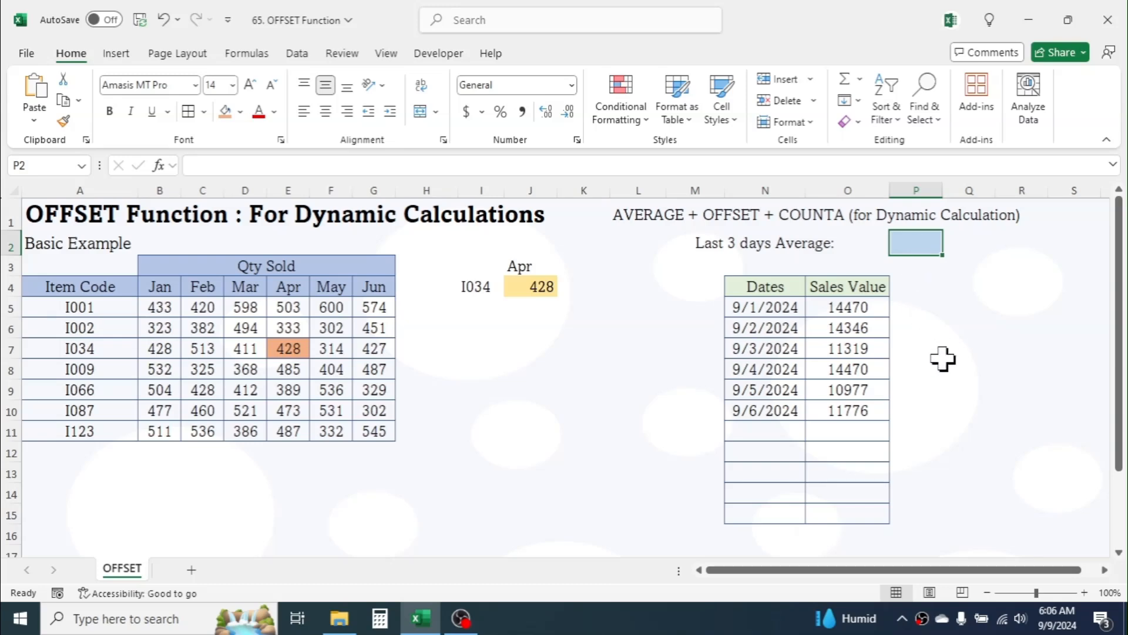
pyautogui.write('=')
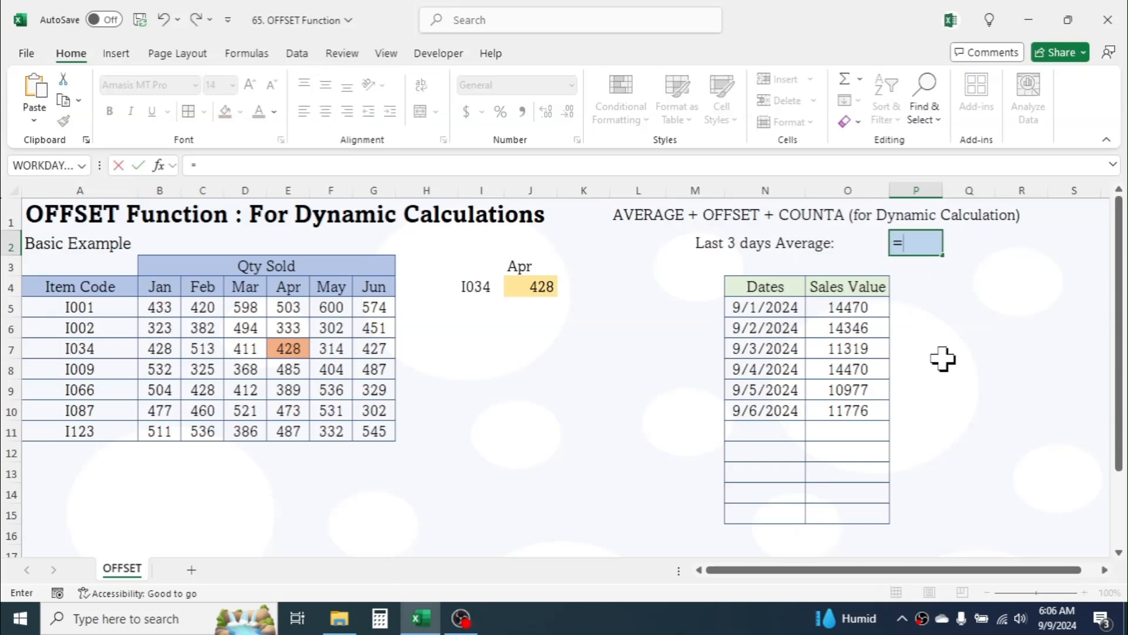
pyautogui.write('AVERA')
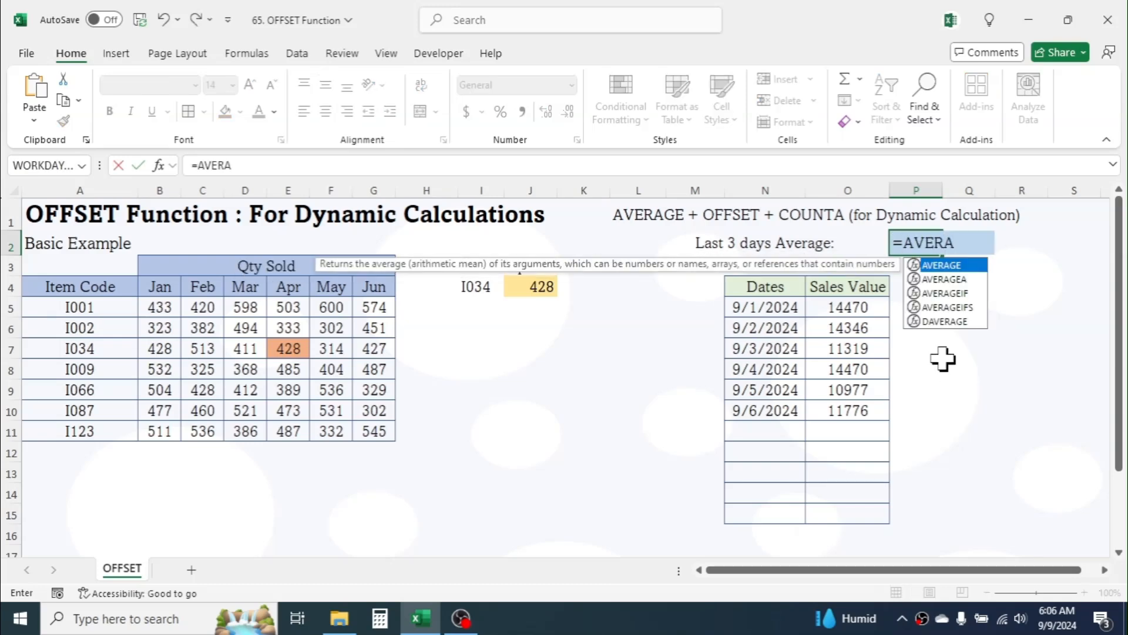
pyautogui.write('GE(')
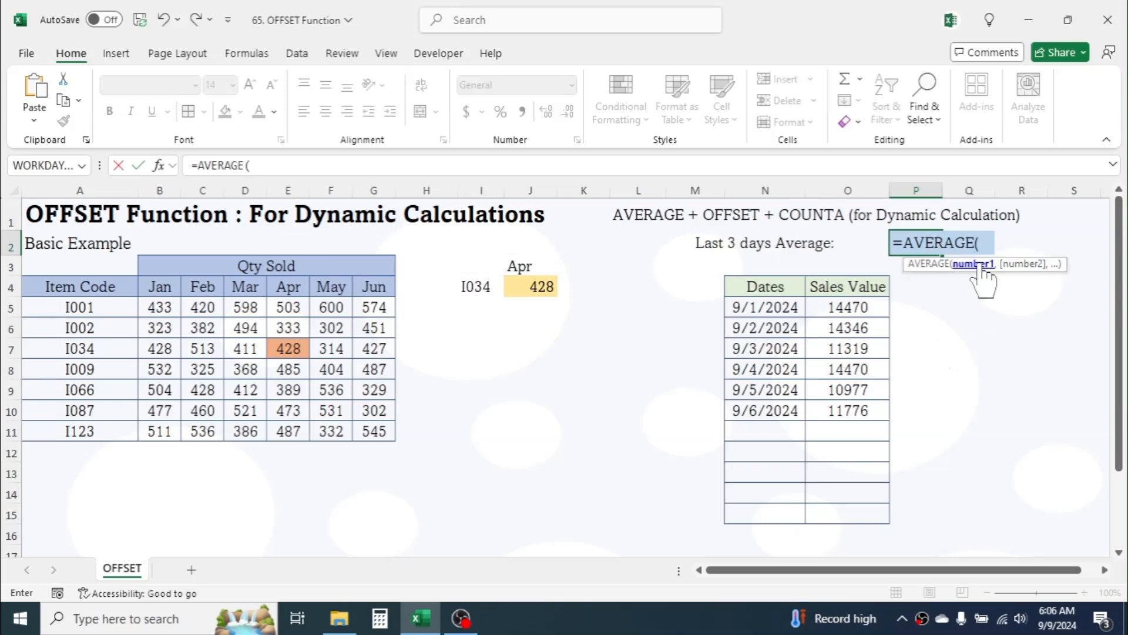
pyautogui.write('OFFSET')
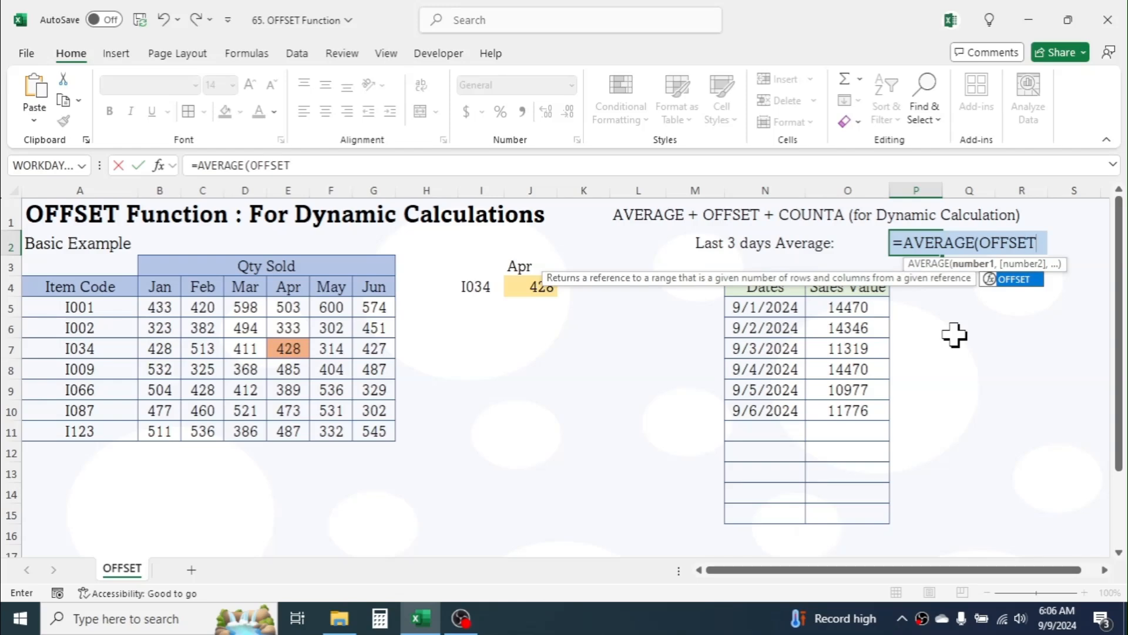
pyautogui.write('(')
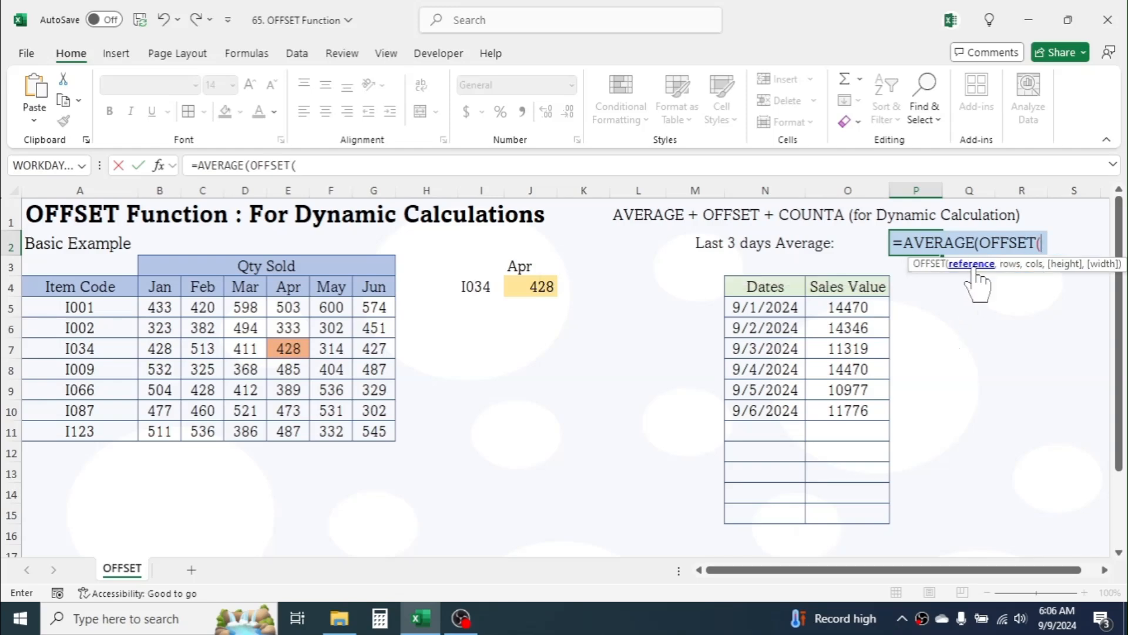
pyautogui.click(845, 290)
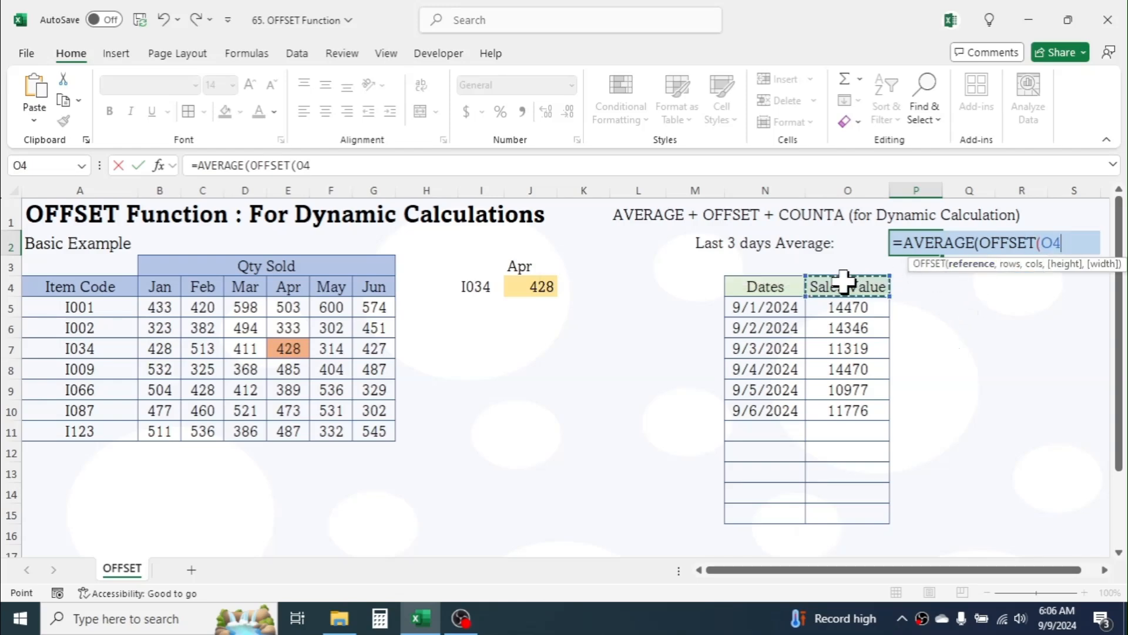
pyautogui.write(',')
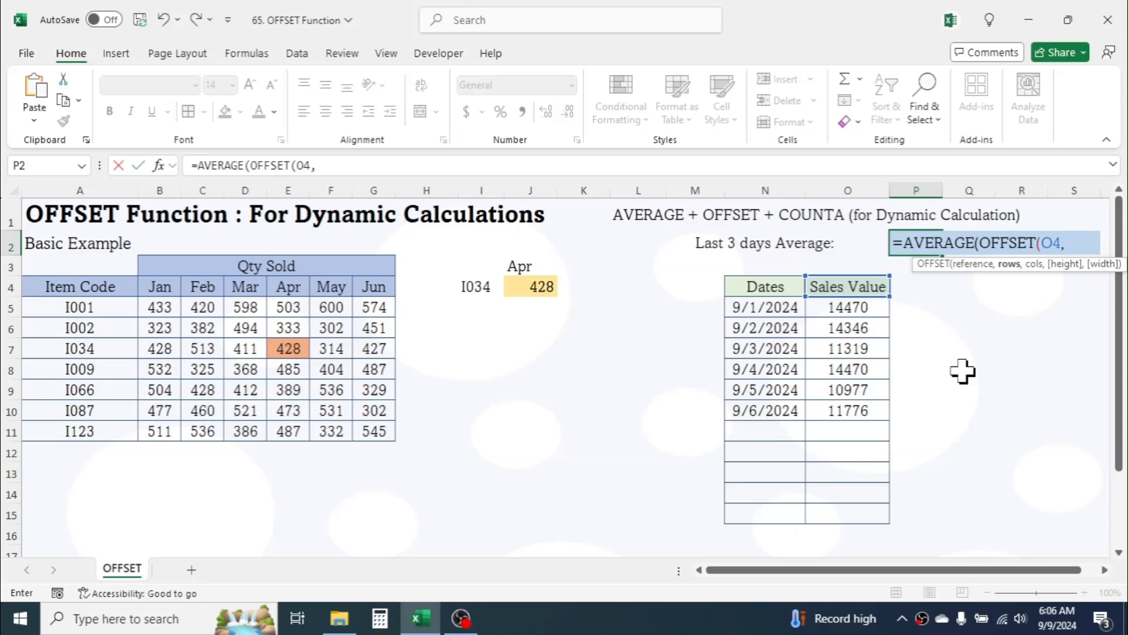
# - Add COUNTA(O5:O380) as the rows argument of the OFFSET function in P2
pyautogui.write('COUNT')
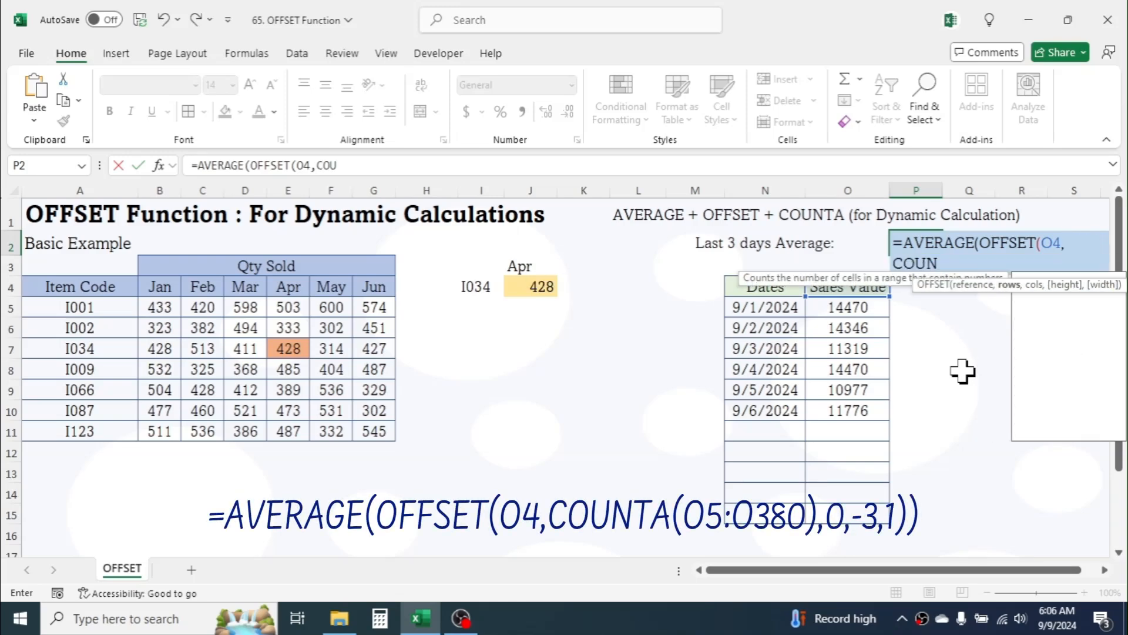
pyautogui.write('A(')
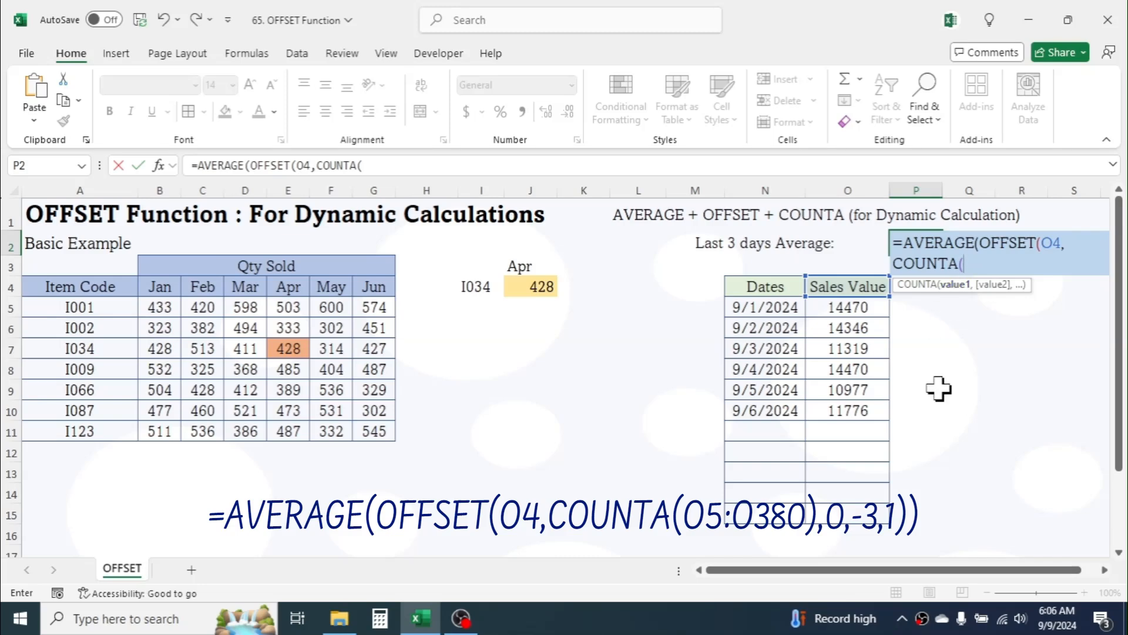
pyautogui.write('O5')
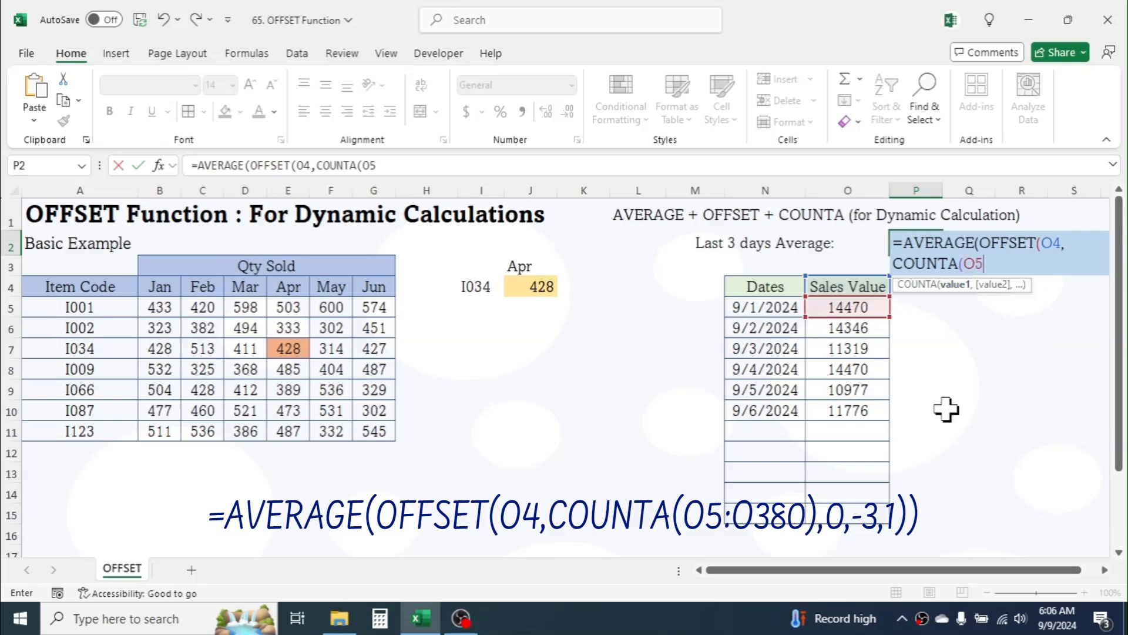
pyautogui.write(':380')
pyautogui.press('BackSpace')
pyautogui.press('BackSpace')
pyautogui.press('BackSpace')
pyautogui.write('O')
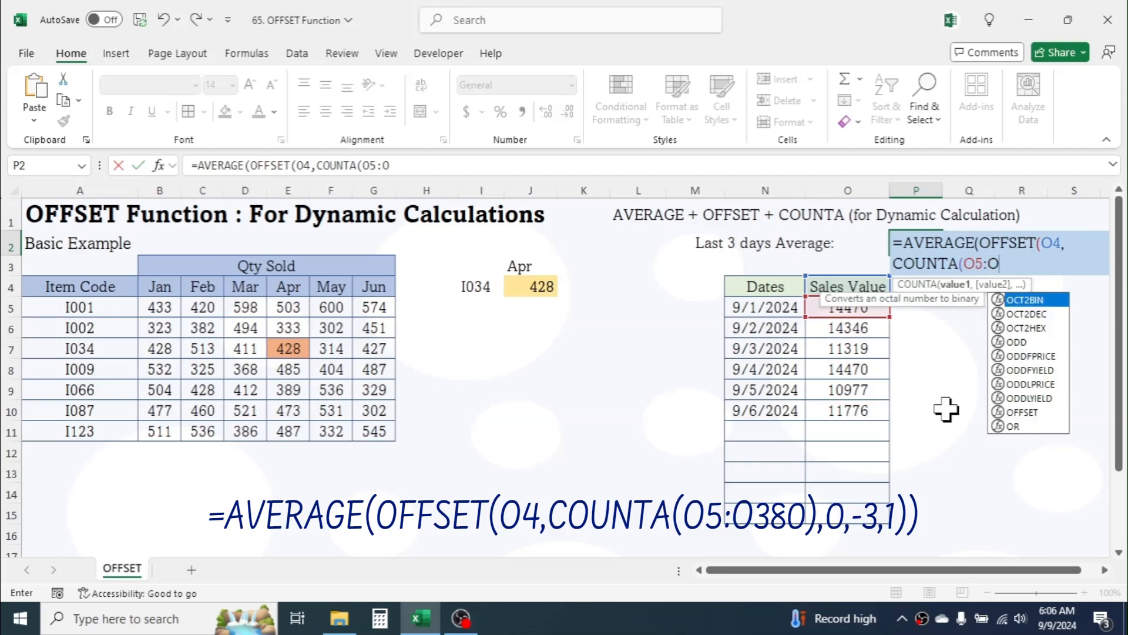
pyautogui.write('380')
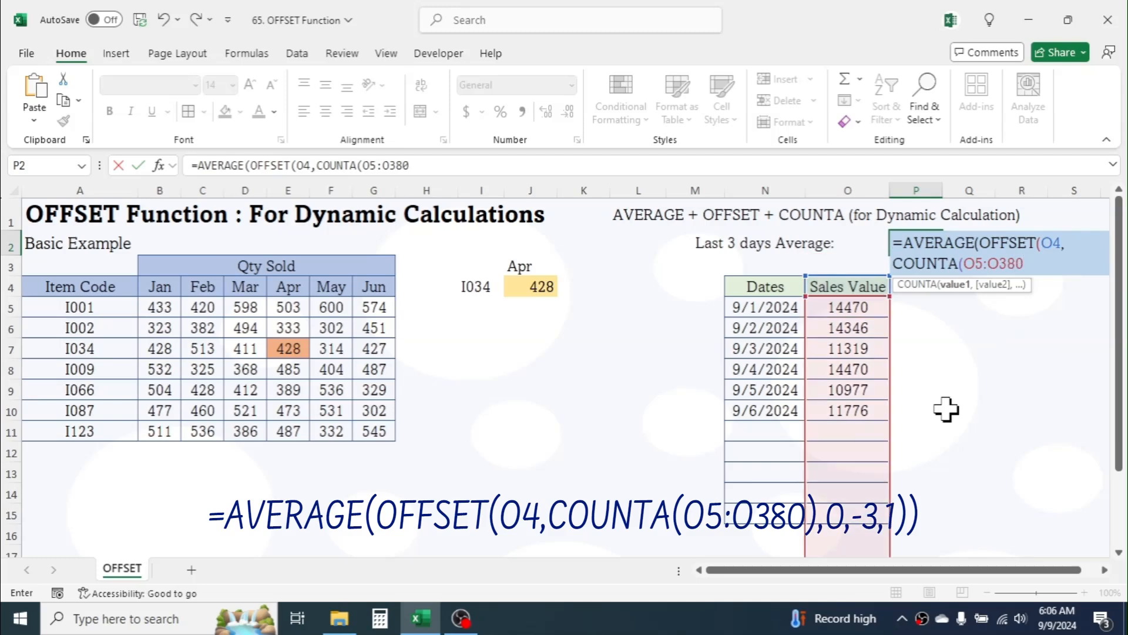
pyautogui.write(')')
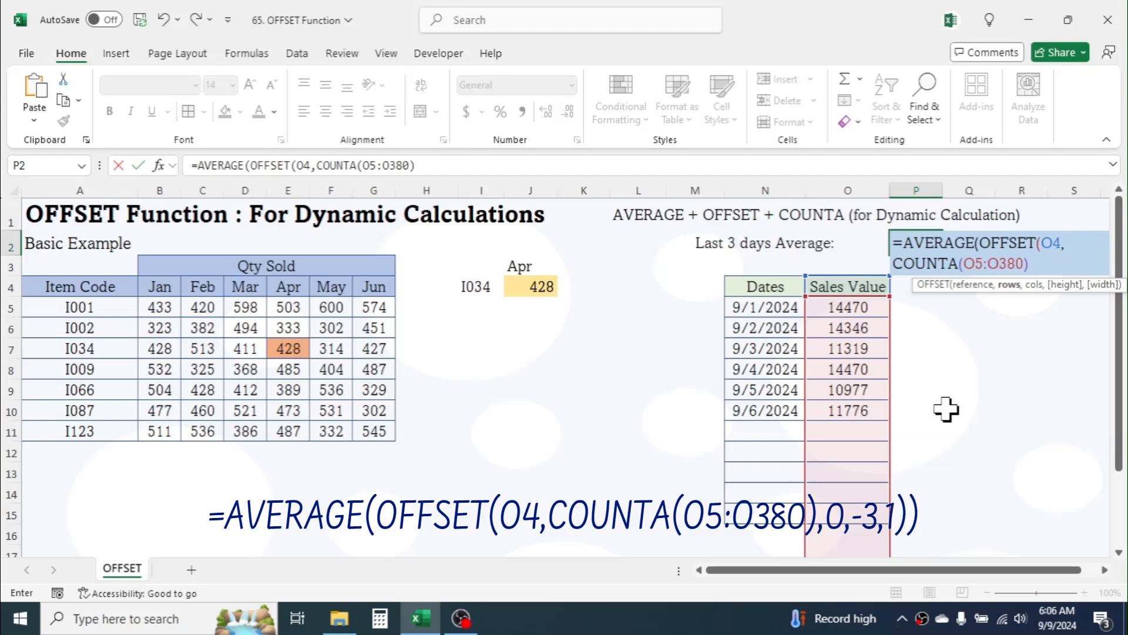
# - Complete the OFFSET in P2 with 0 columns, height -3 and width 1, and enter the AVERAGE formula
pyautogui.write(',')
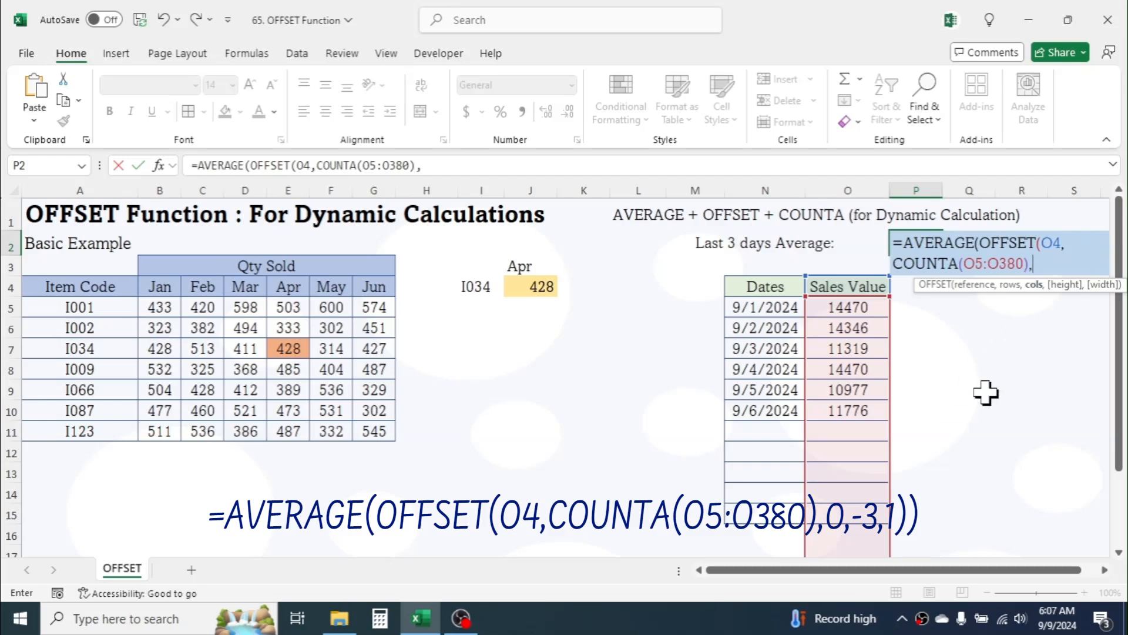
pyautogui.write('0,')
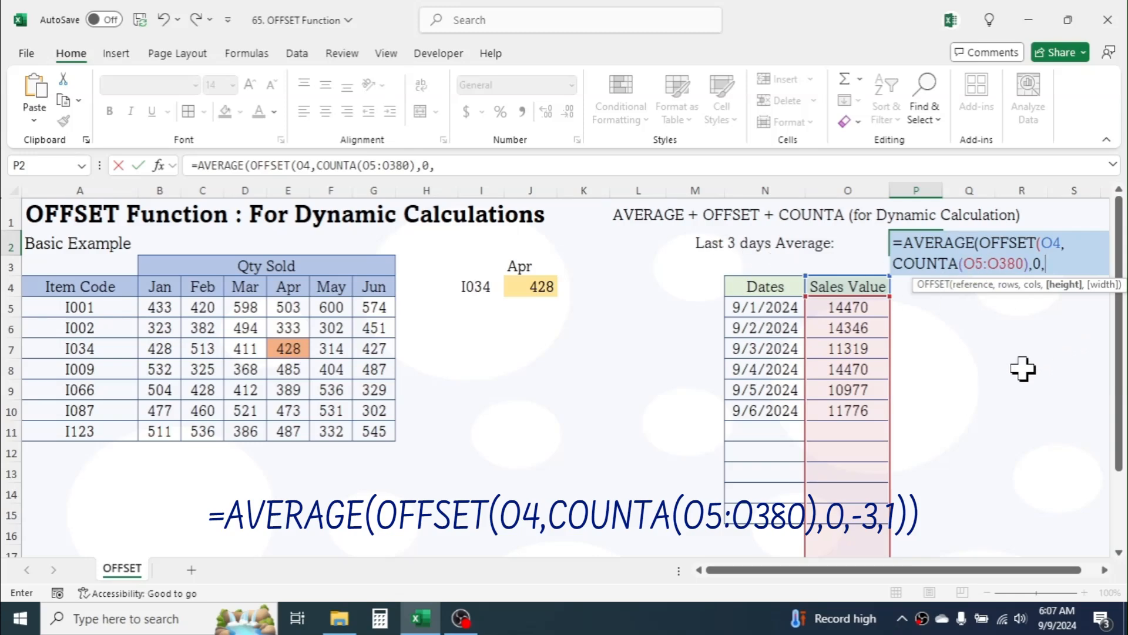
pyautogui.write('-3,')
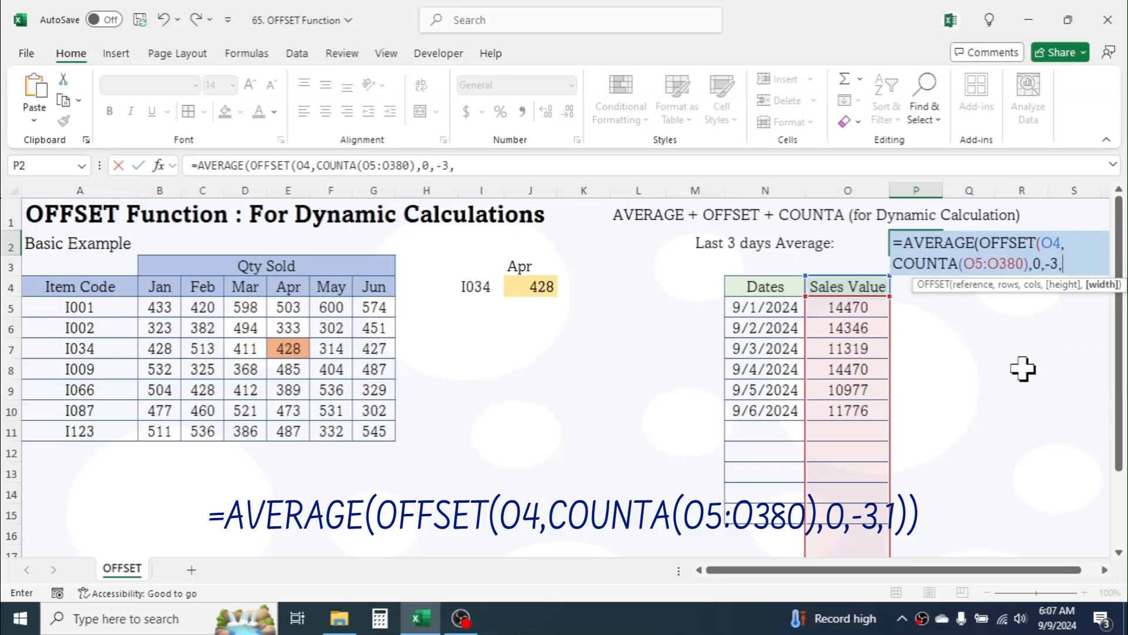
pyautogui.write('1')
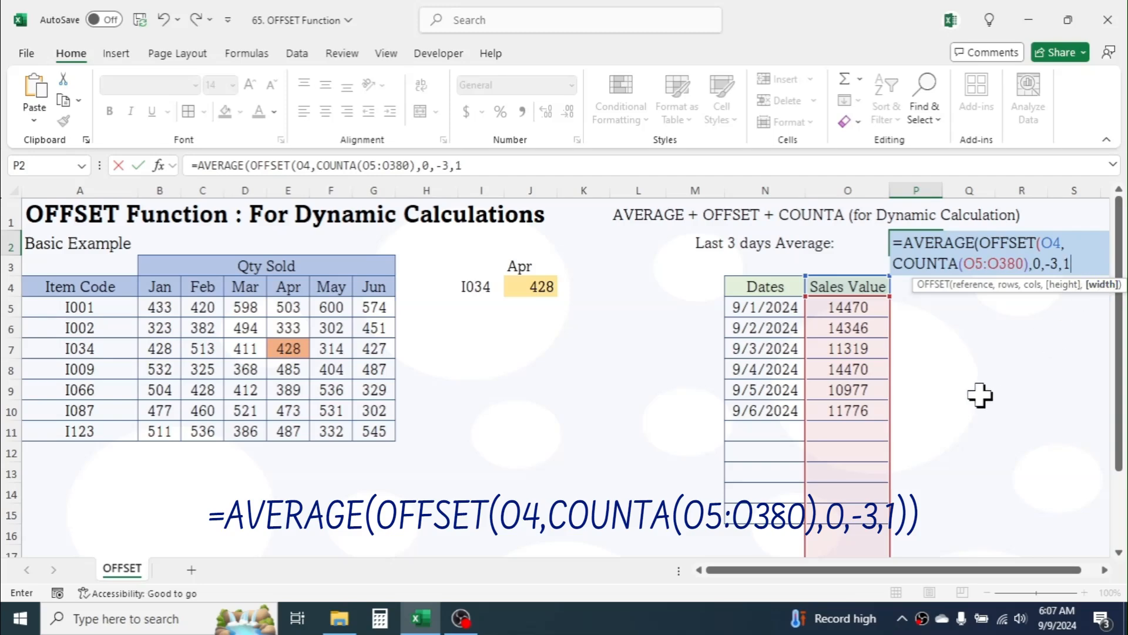
pyautogui.write(')')
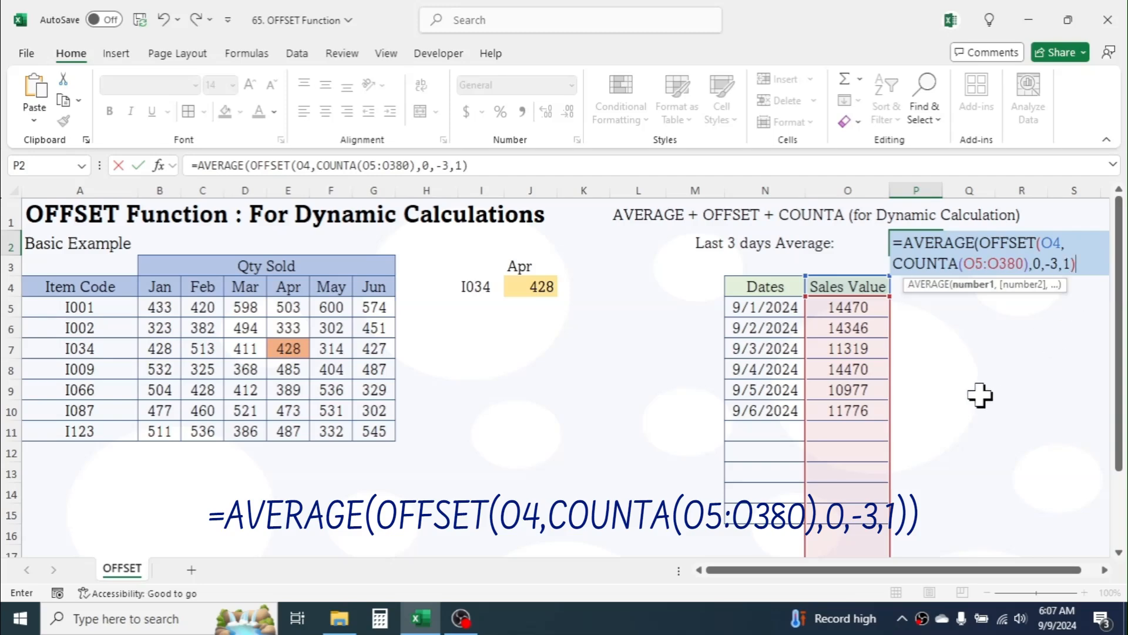
pyautogui.write(')')
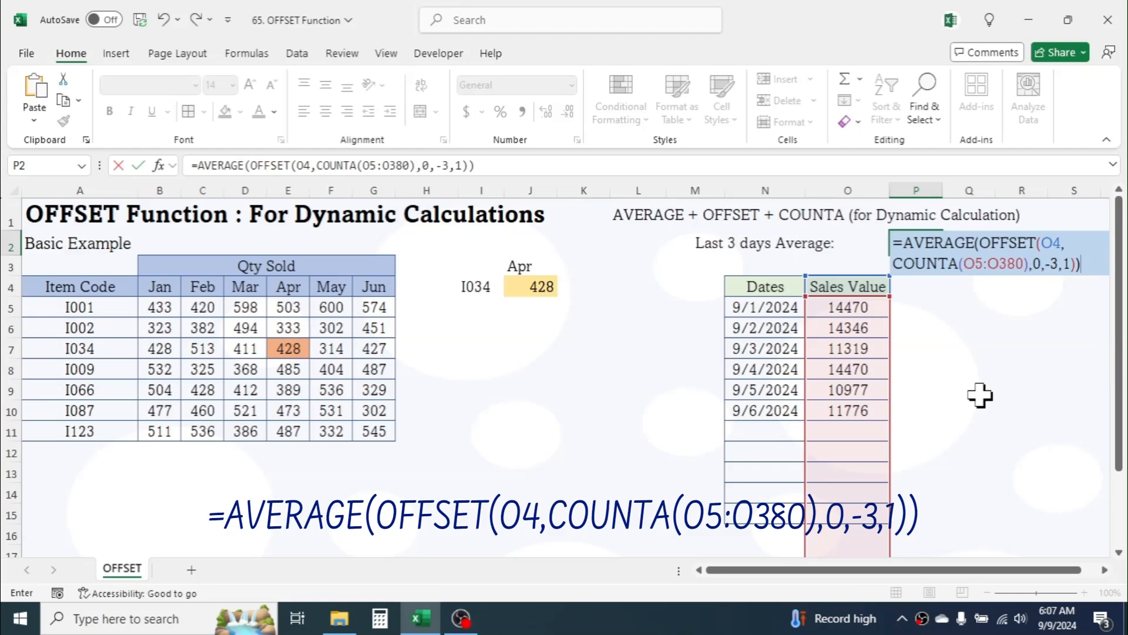
pyautogui.press('Return')
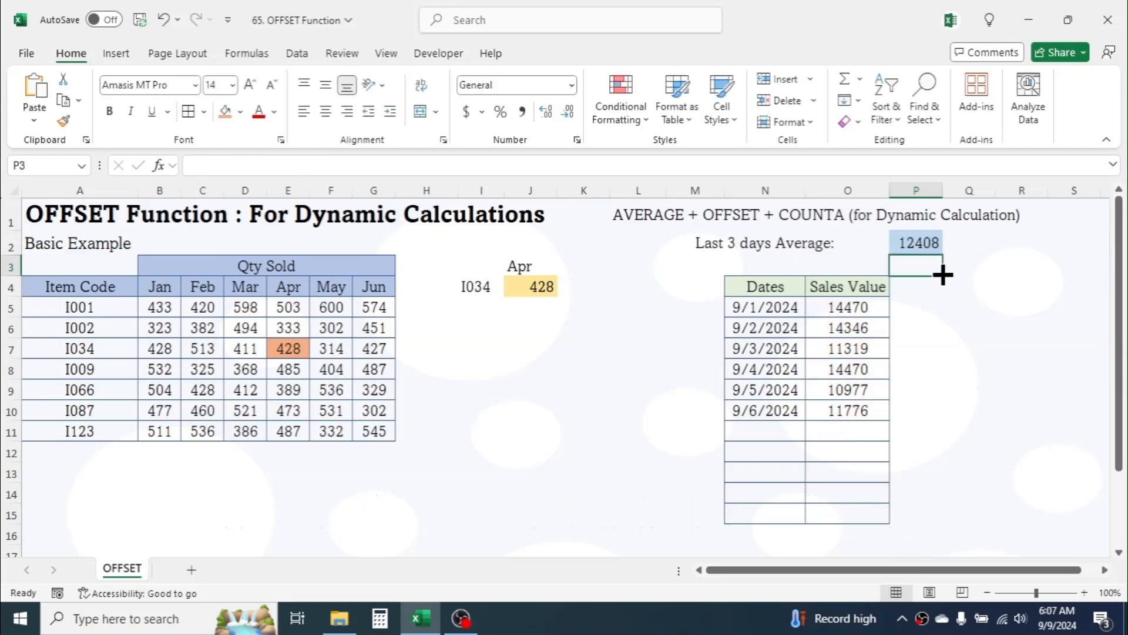
# - Compare the formula result in P2 with the average of the last three sales values, O8:O10
pyautogui.click(923, 244)
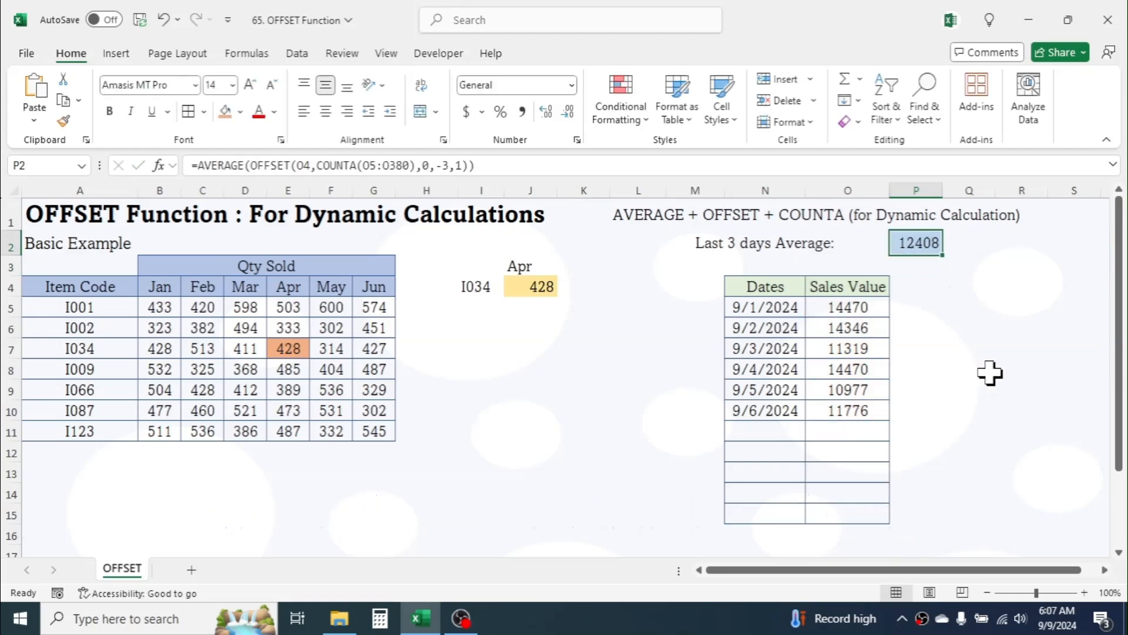
pyautogui.click(880, 369)
pyautogui.moveTo(879, 369); pyautogui.dragTo(869, 415)
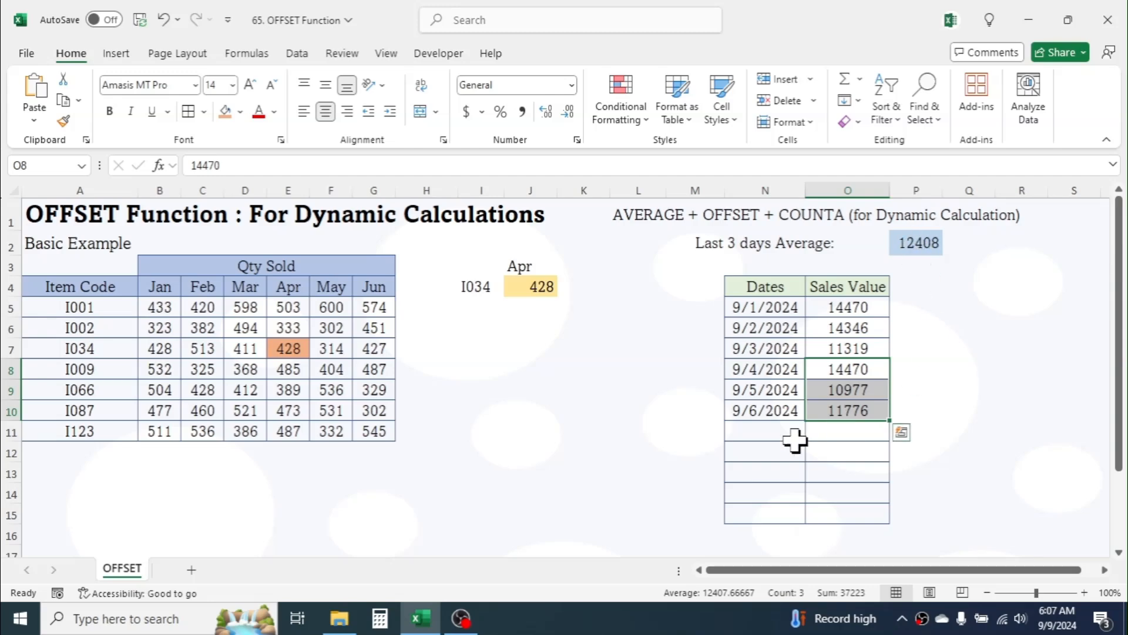
# - Extend the Dates column from 9/6/2024 in N10 through 9/8/2024 in N12 as a date series
pyautogui.click(762, 438)
pyautogui.click(791, 414)
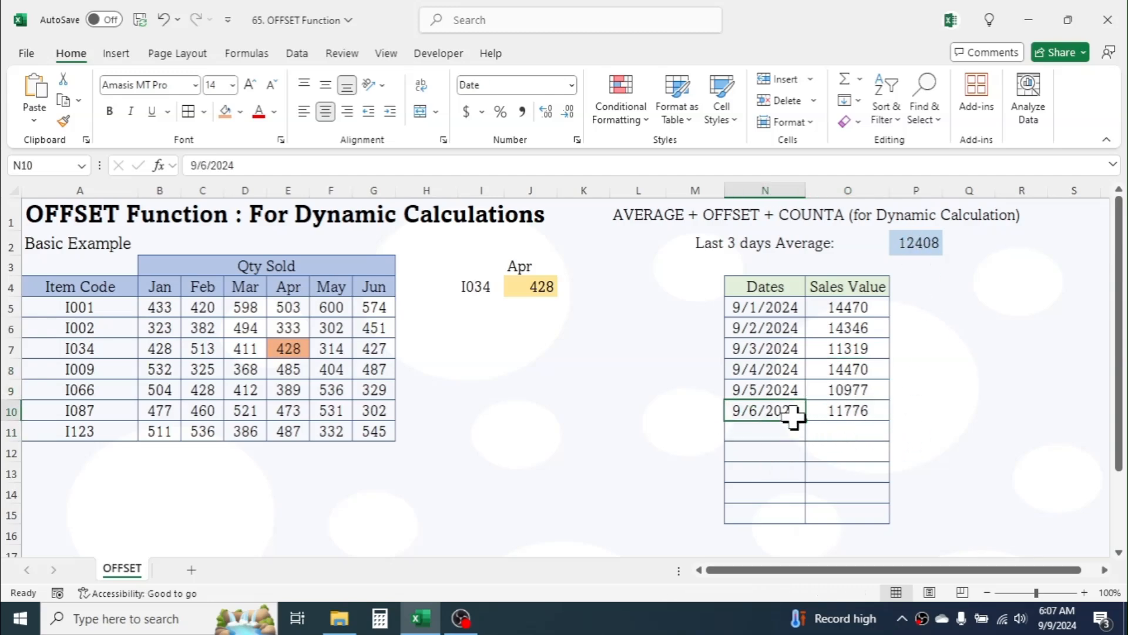
pyautogui.moveTo(806, 421); pyautogui.dragTo(806, 464)
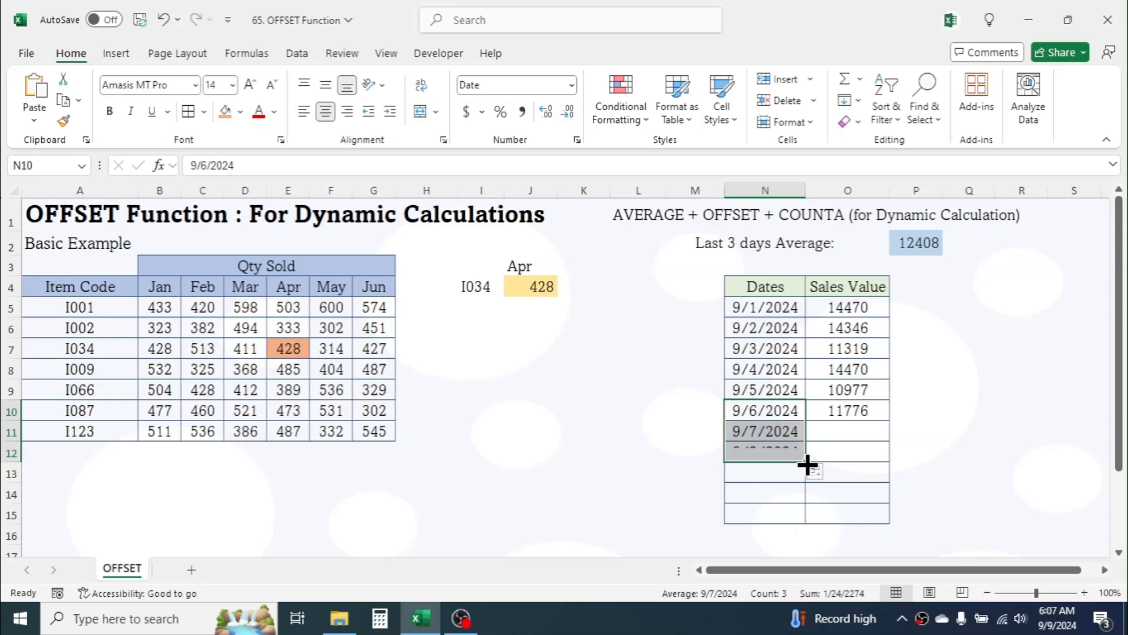
# - Enter the sales values 23432 in O11 and 16754 in O12 for the two new dates
pyautogui.click(852, 431)
pyautogui.write('23432')
pyautogui.press('Return')
pyautogui.write('16754')
pyautogui.press('Return')
# - Check the updated average in P2 against the average of the new last three sales values, O10:O12
pyautogui.moveTo(859, 413); pyautogui.dragTo(863, 453)
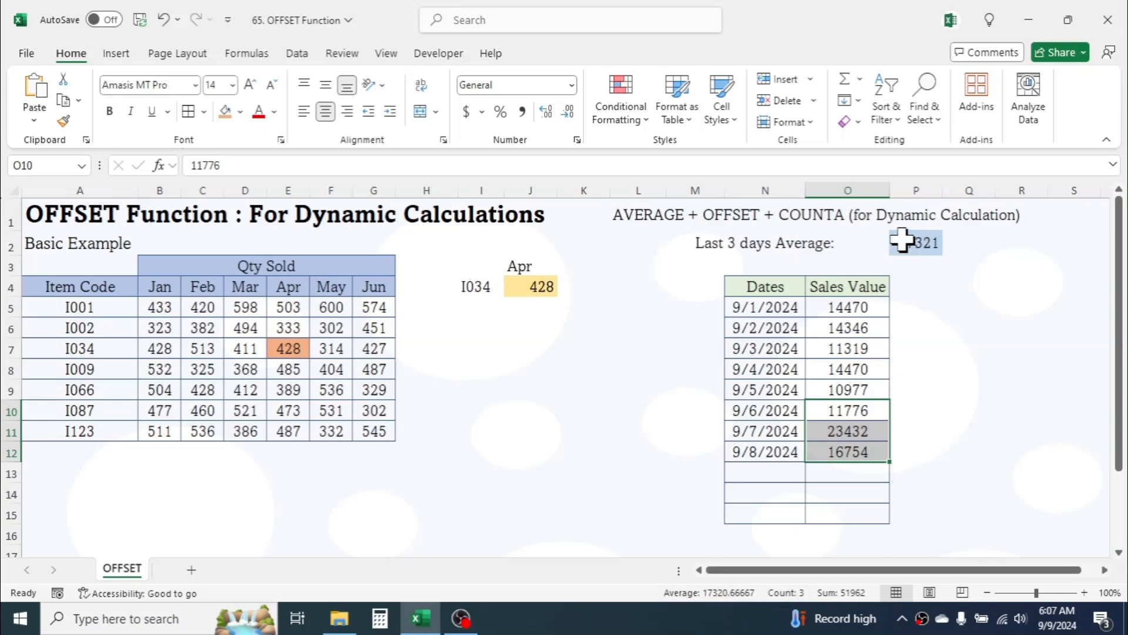
pyautogui.click(971, 304)
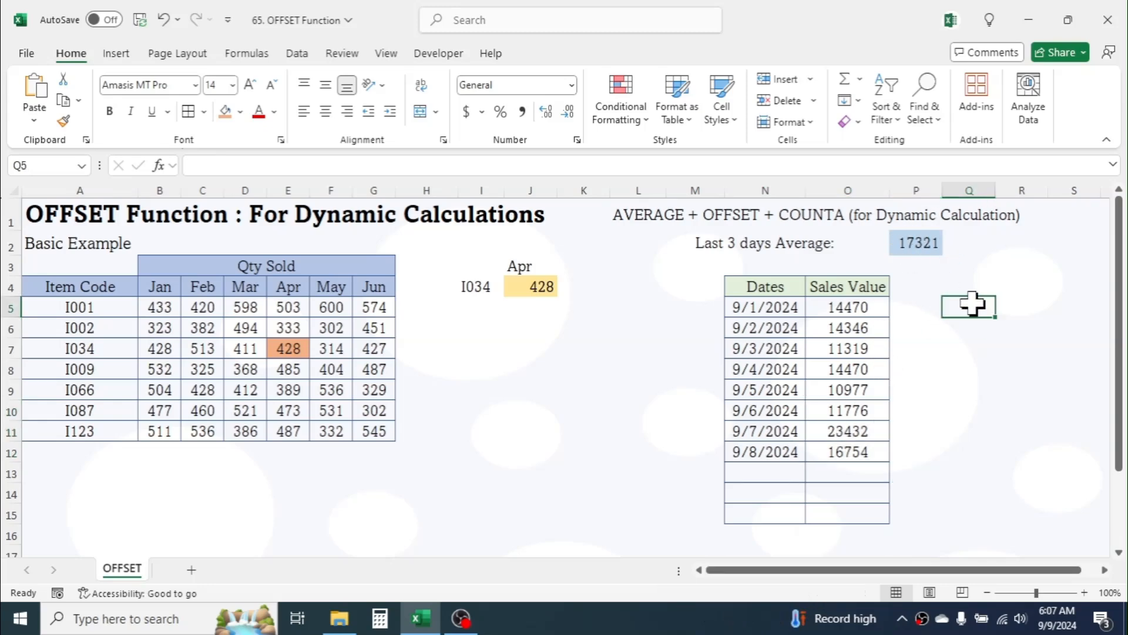
pyautogui.click(1006, 368)
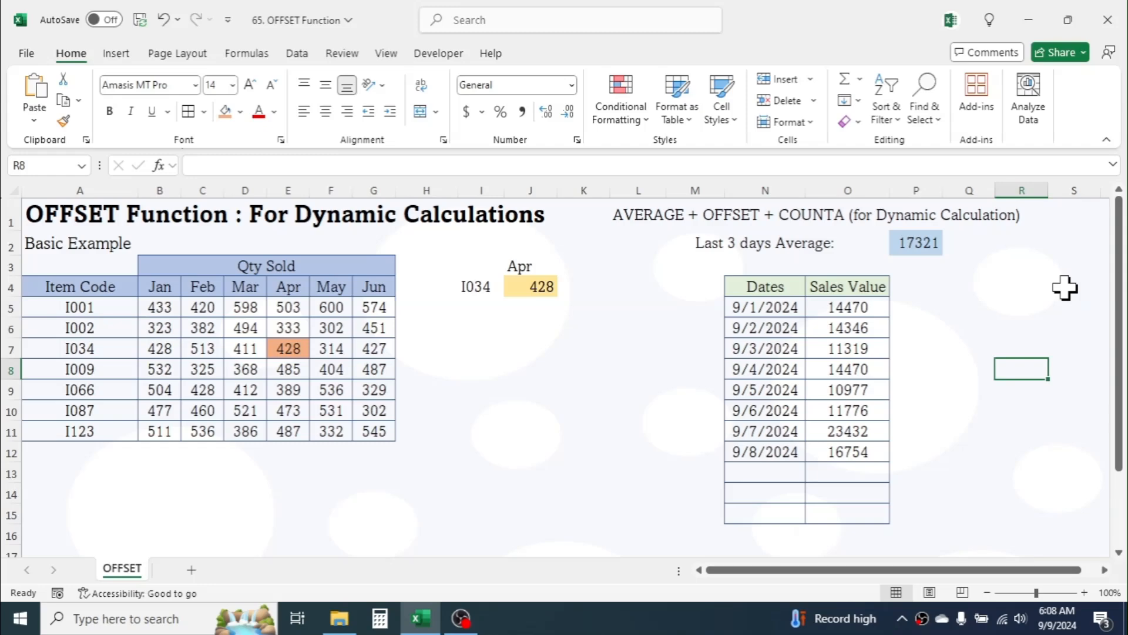
# - Save the OFFSET Function workbook
pyautogui.click(137, 20)
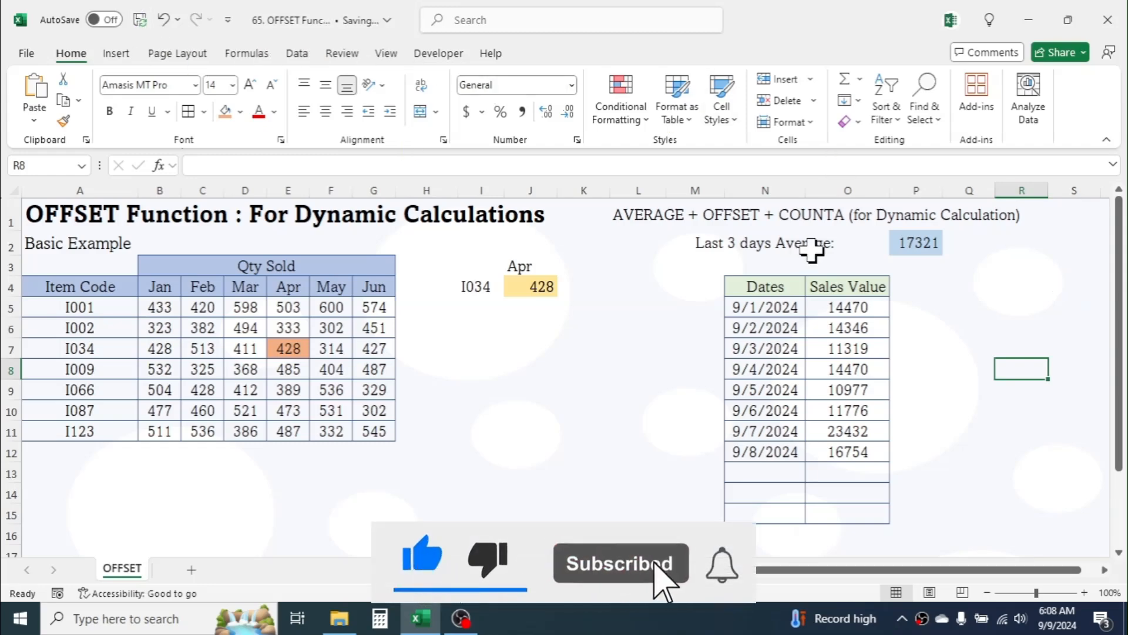
pyautogui.click(1027, 271)
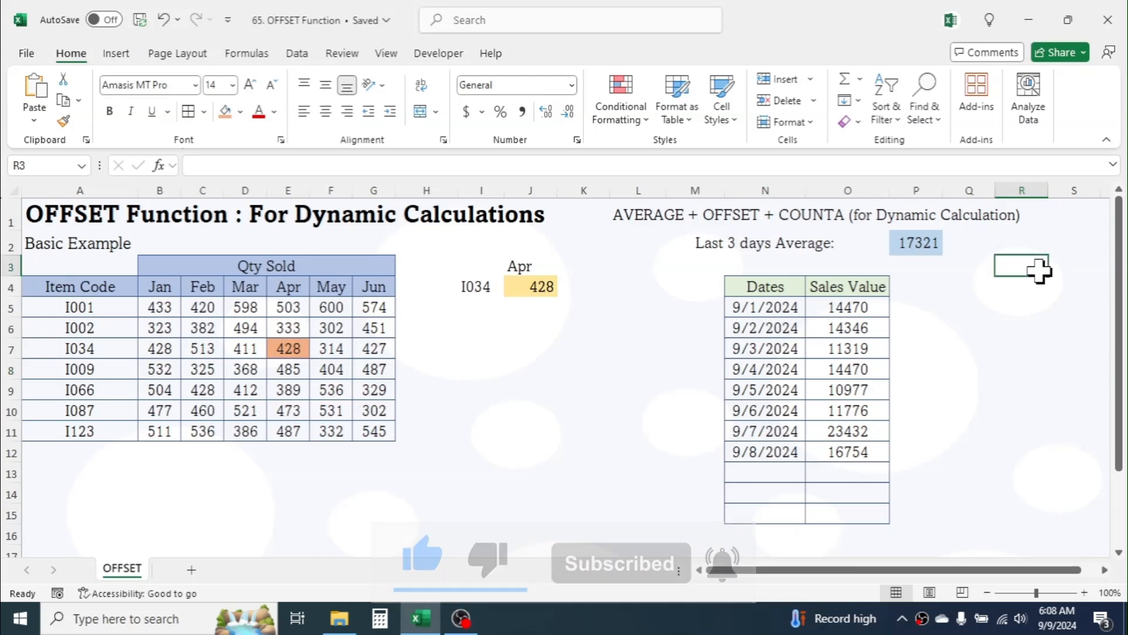